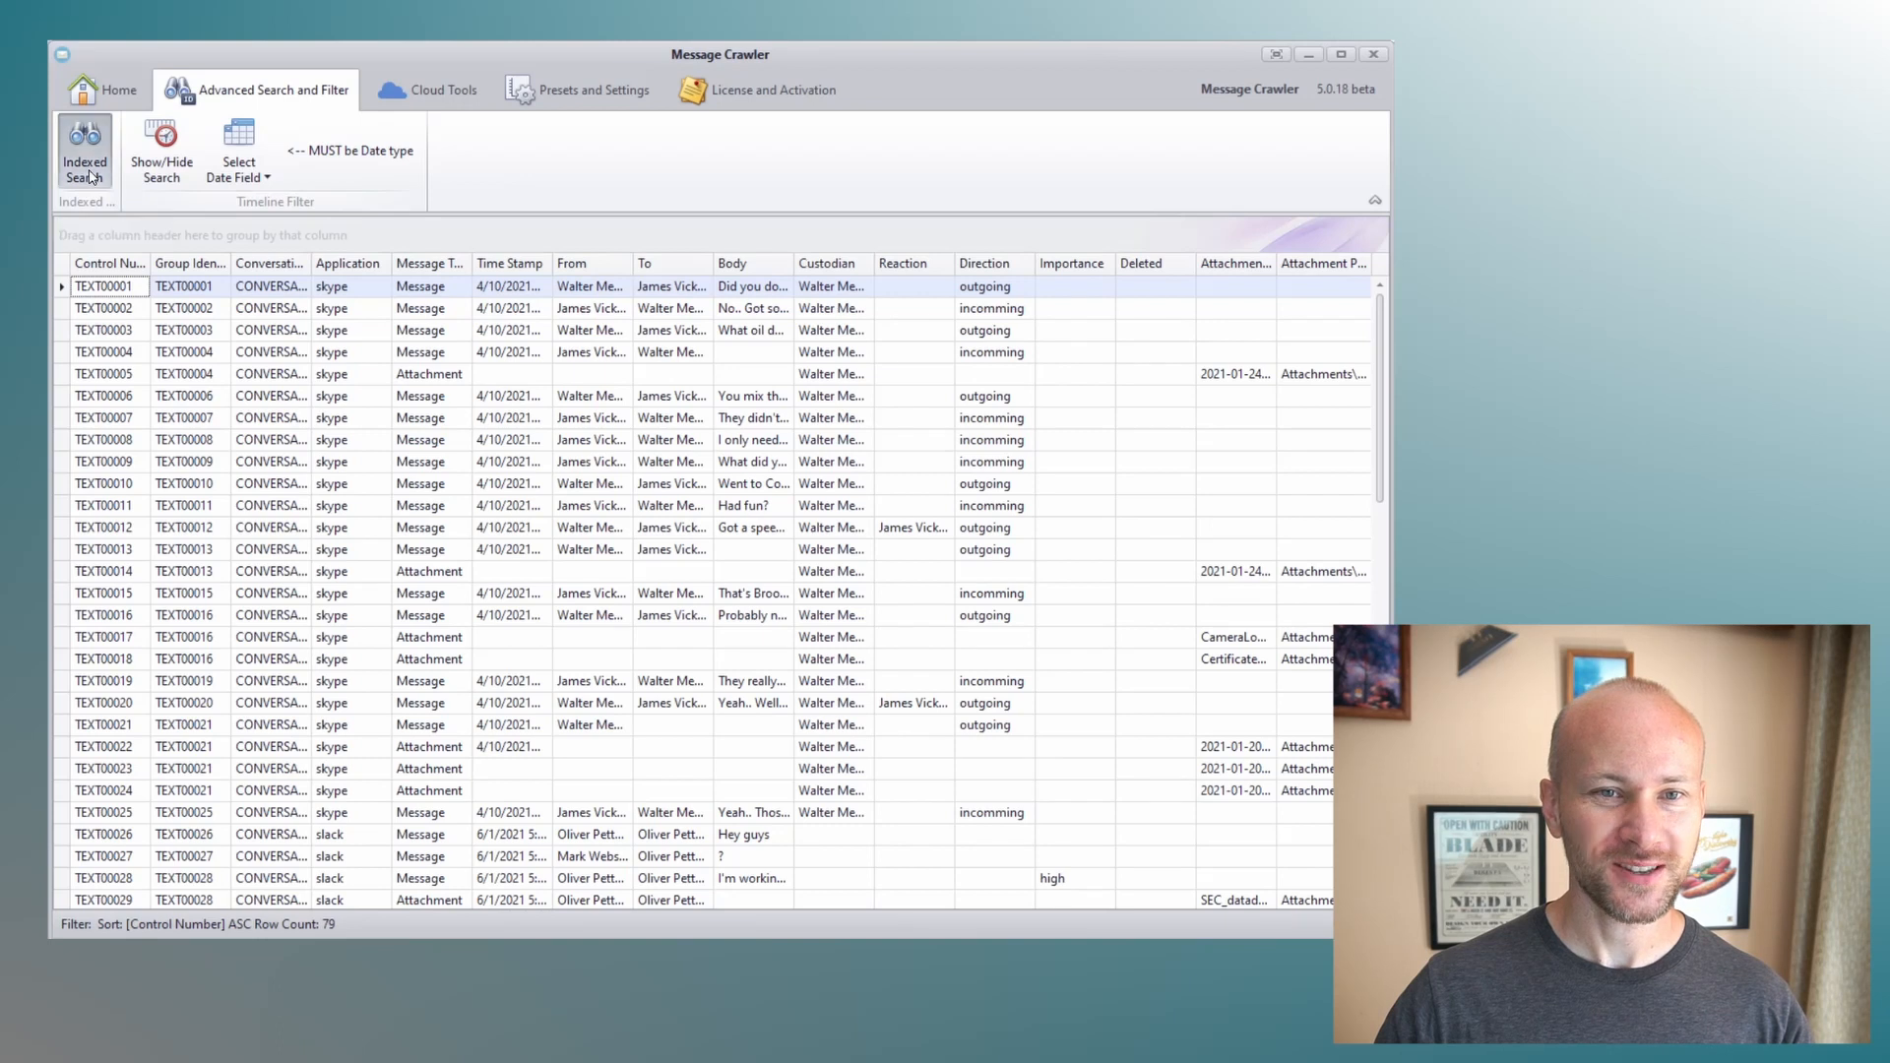
Build a search index on the From, To and Body fields with Group Identifier as the index level.
left_click_drag(871, 501, 792, 239)
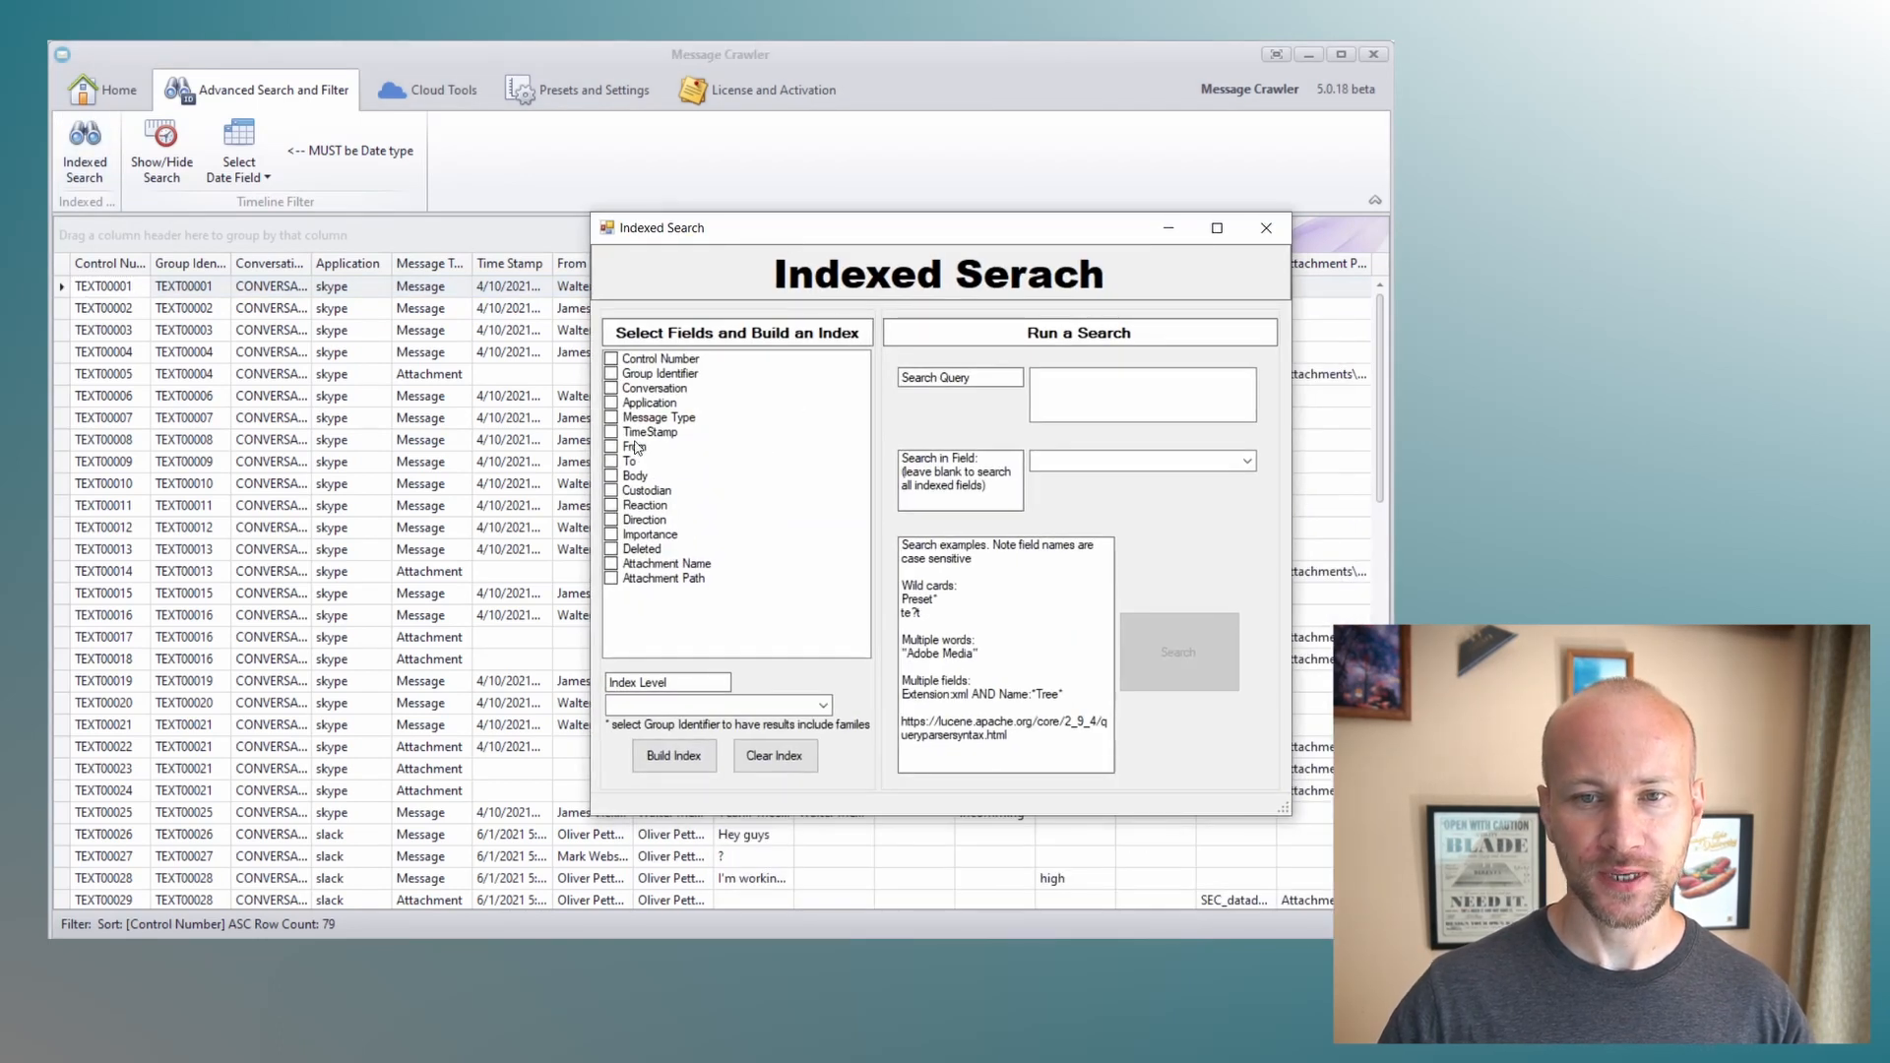
left_click(612, 462)
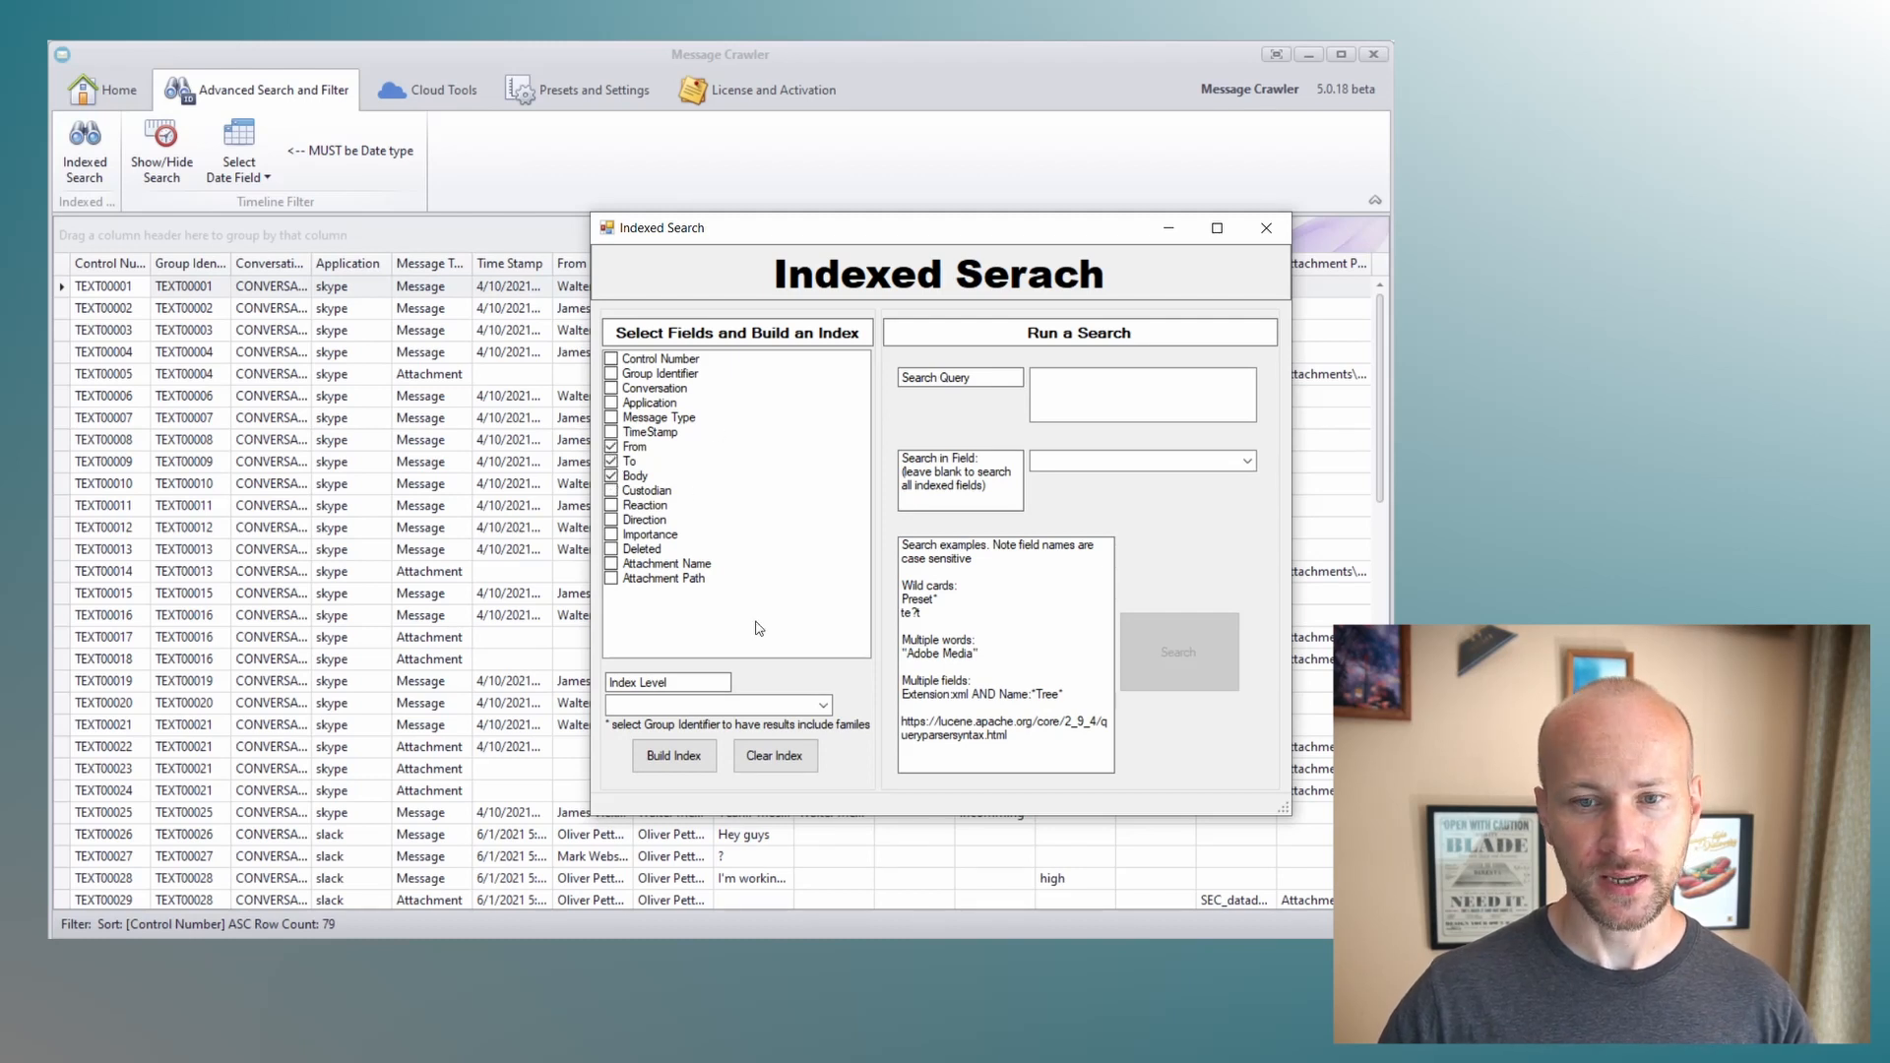
left_click(823, 705)
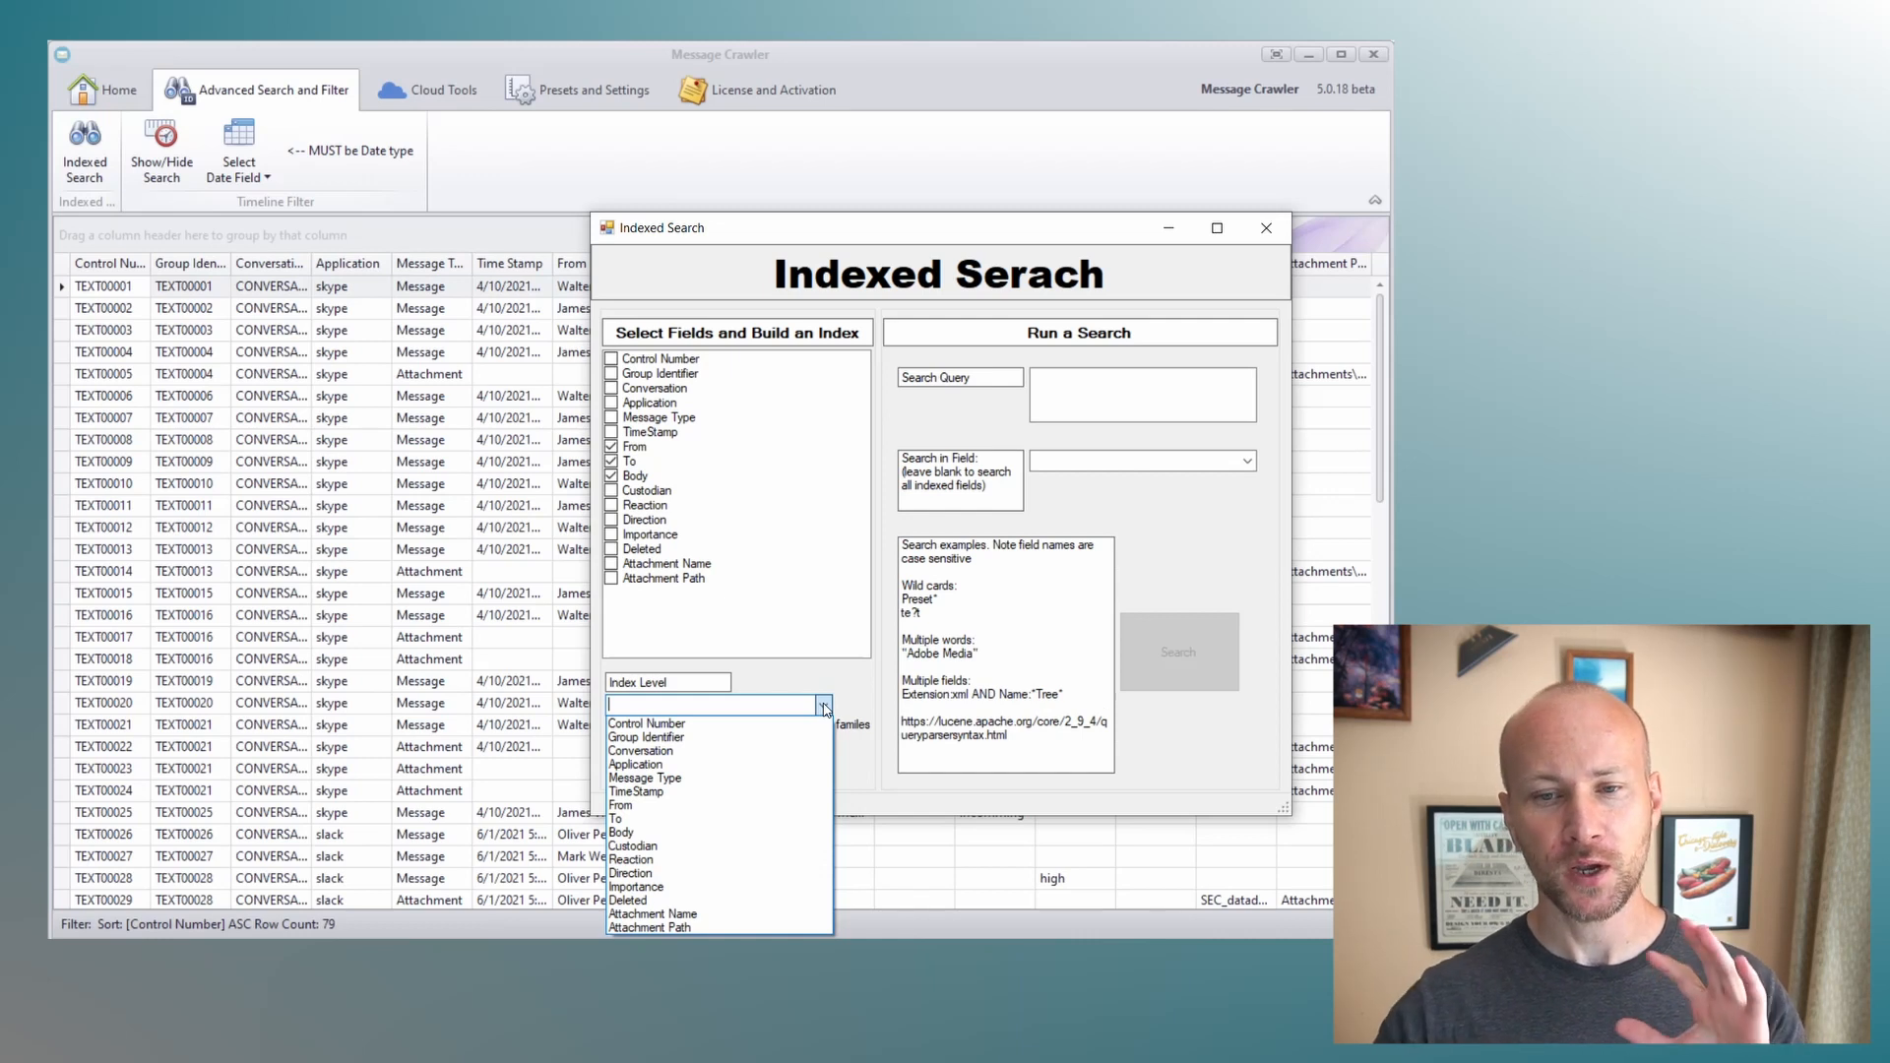
left_click(728, 739)
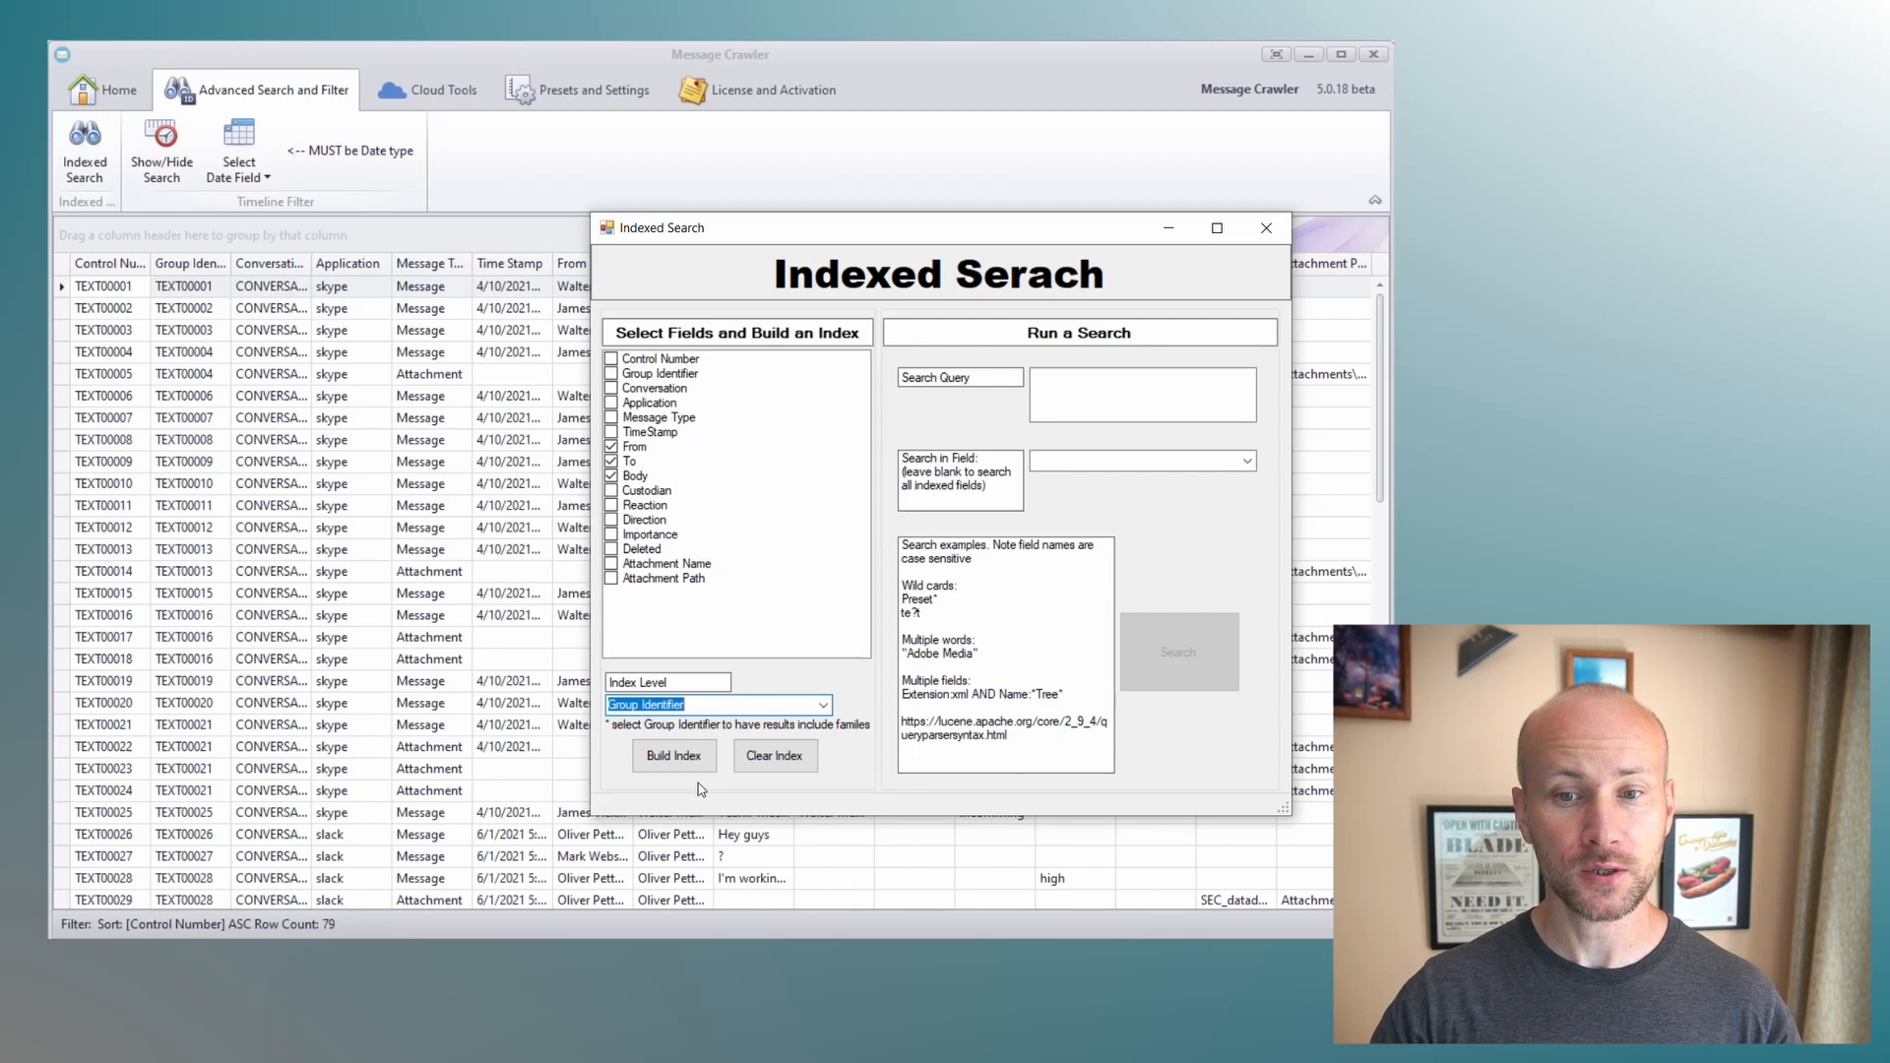
left_click(670, 759)
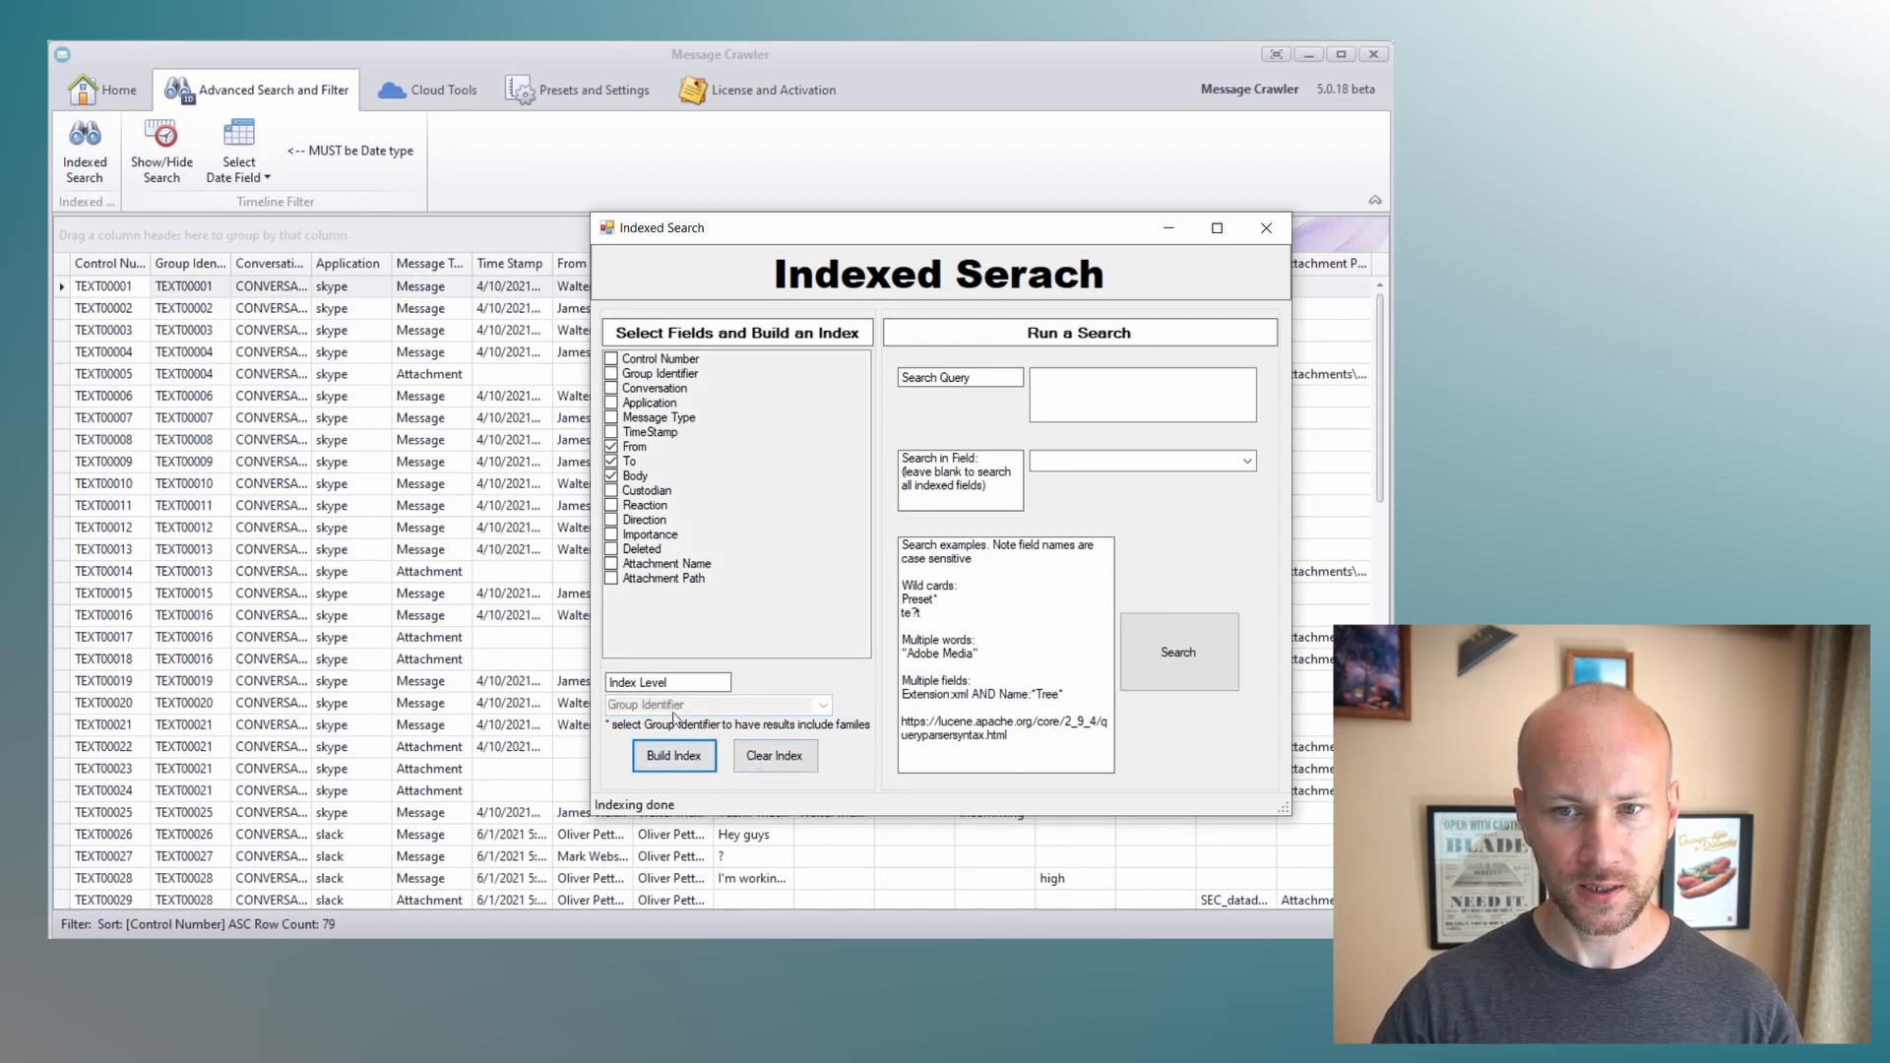
Search all indexed fields for "oil" and widen the Body column of the message grid.
left_click(1112, 398)
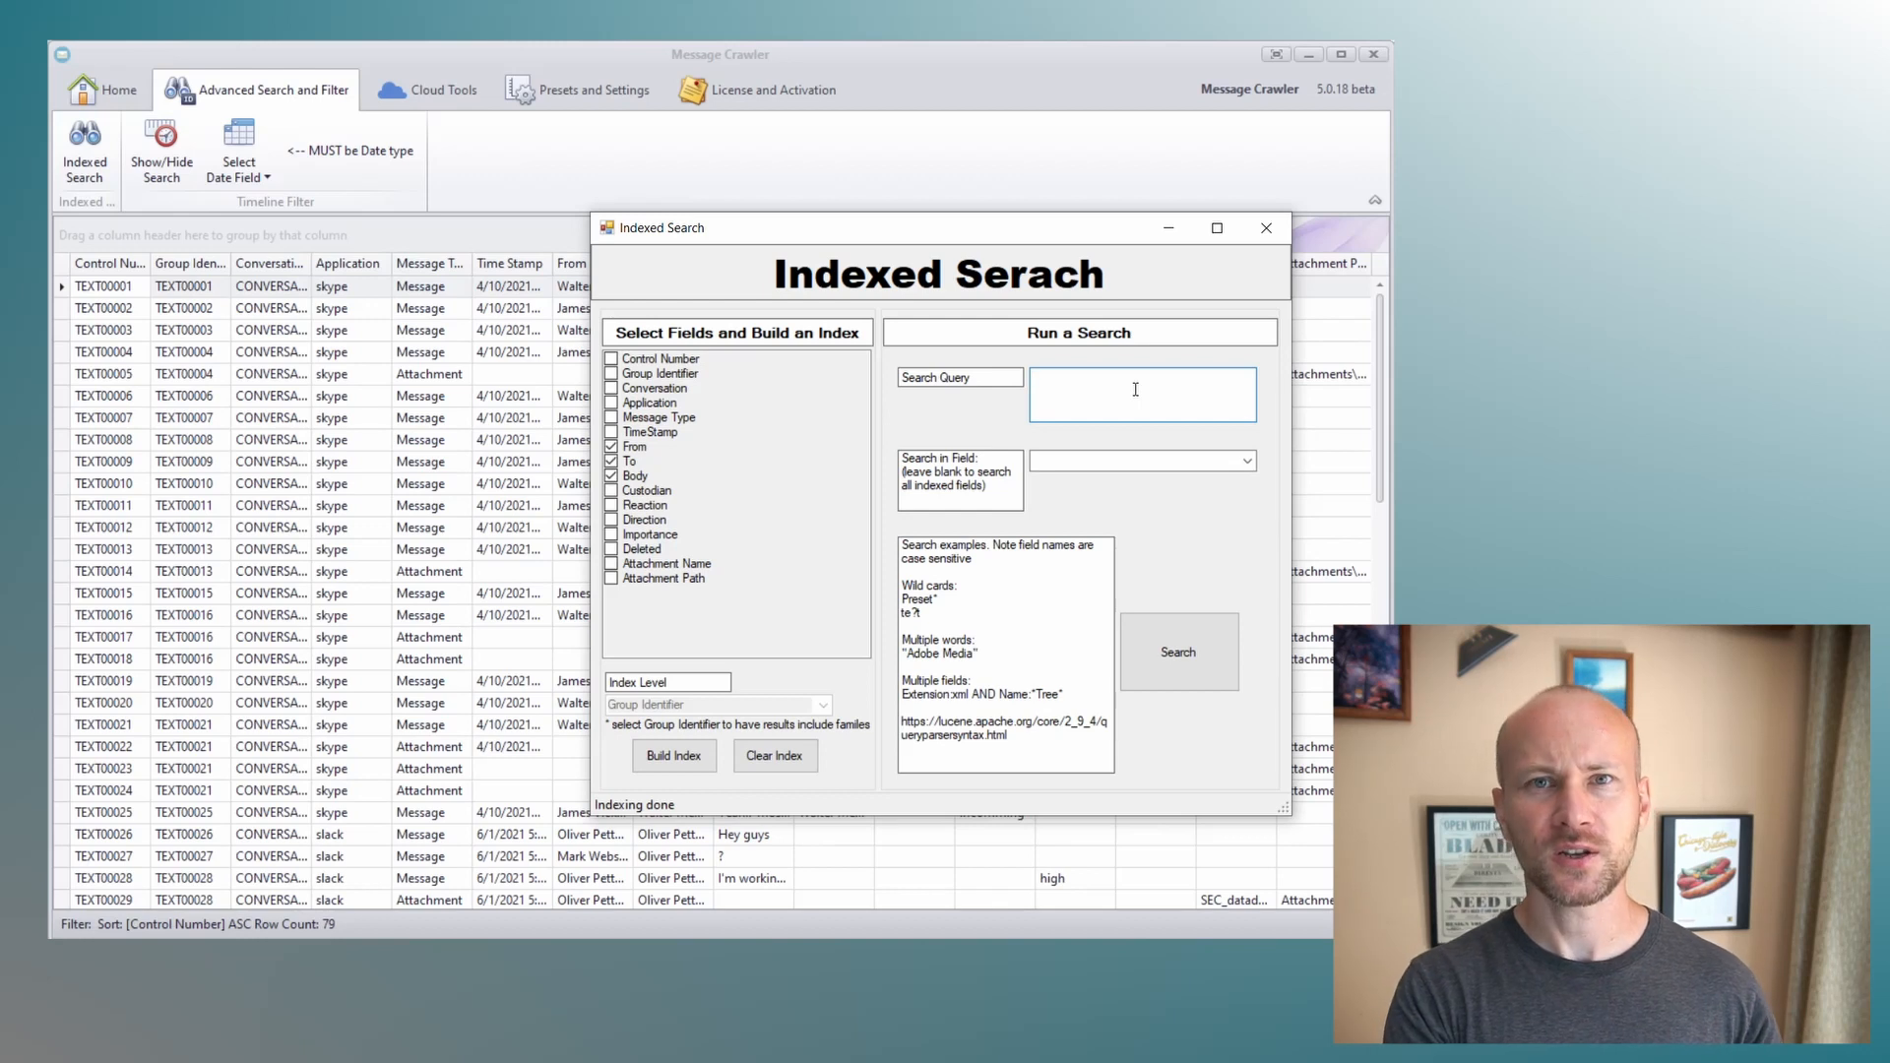
type("oil")
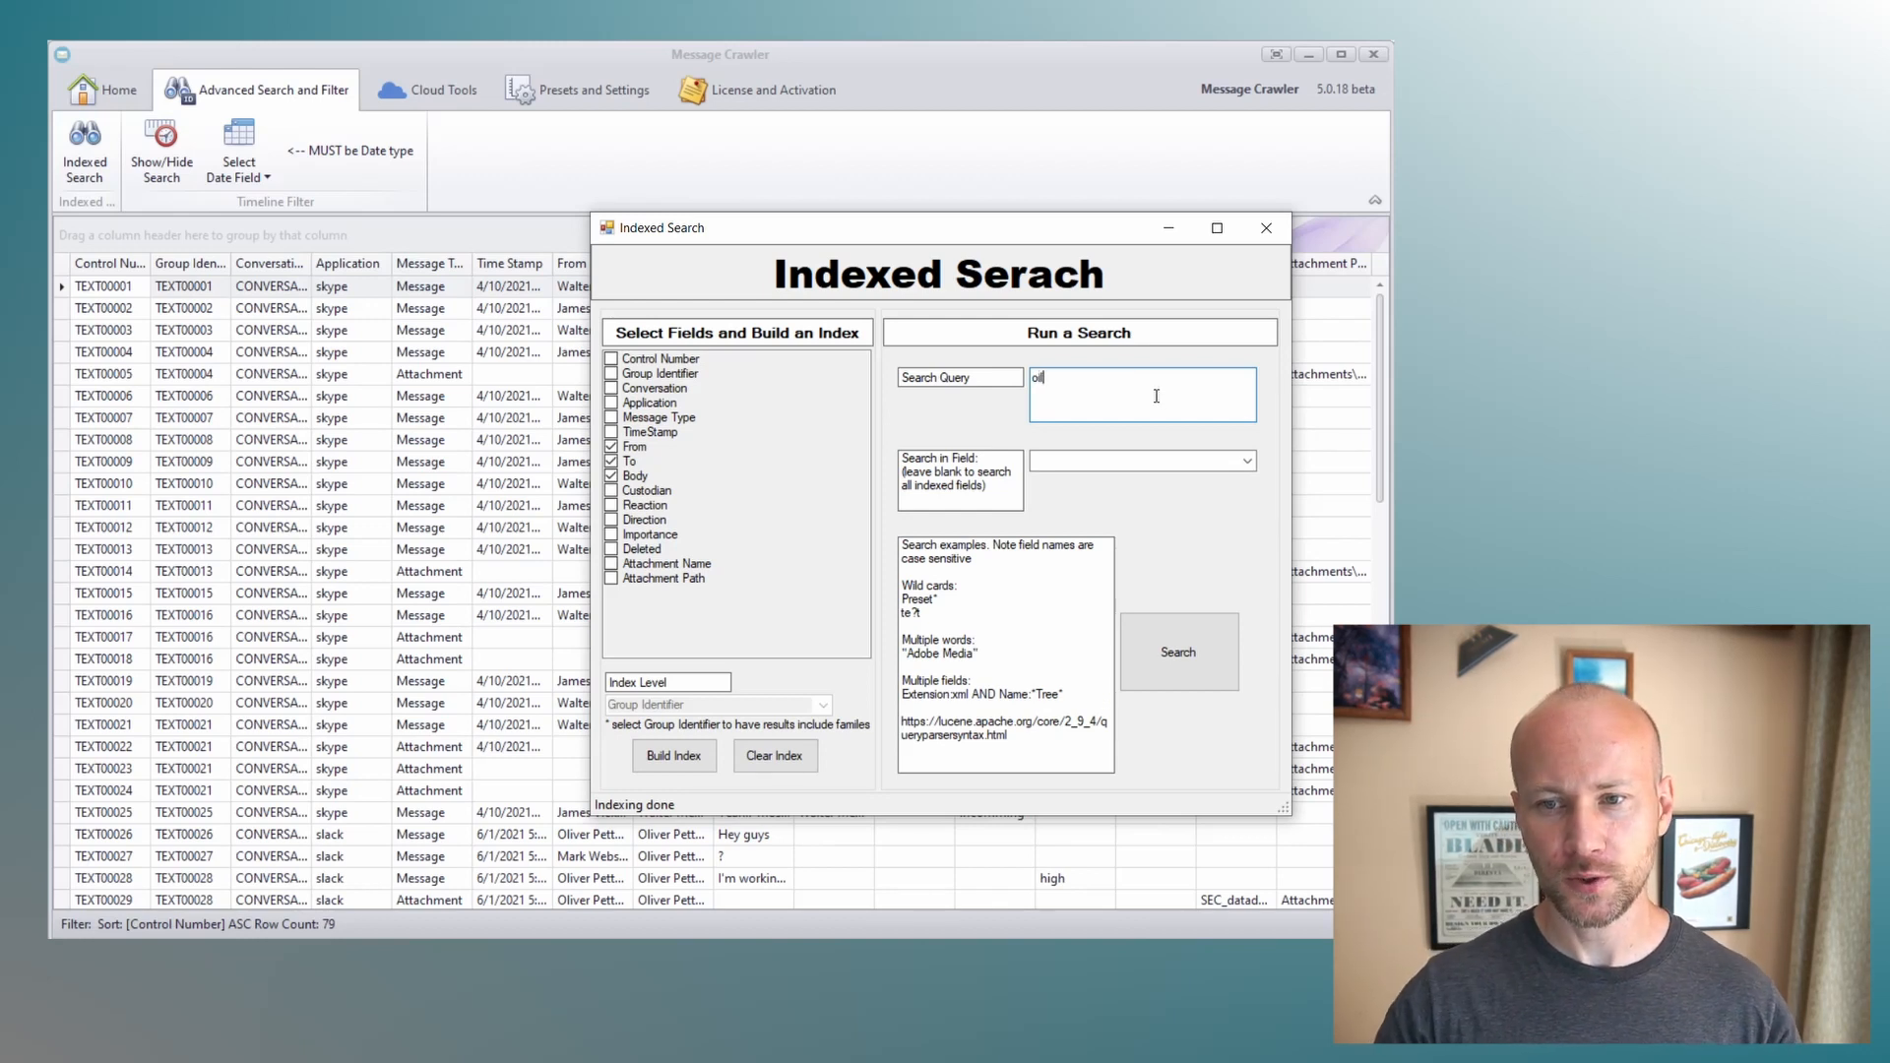
left_click(1177, 630)
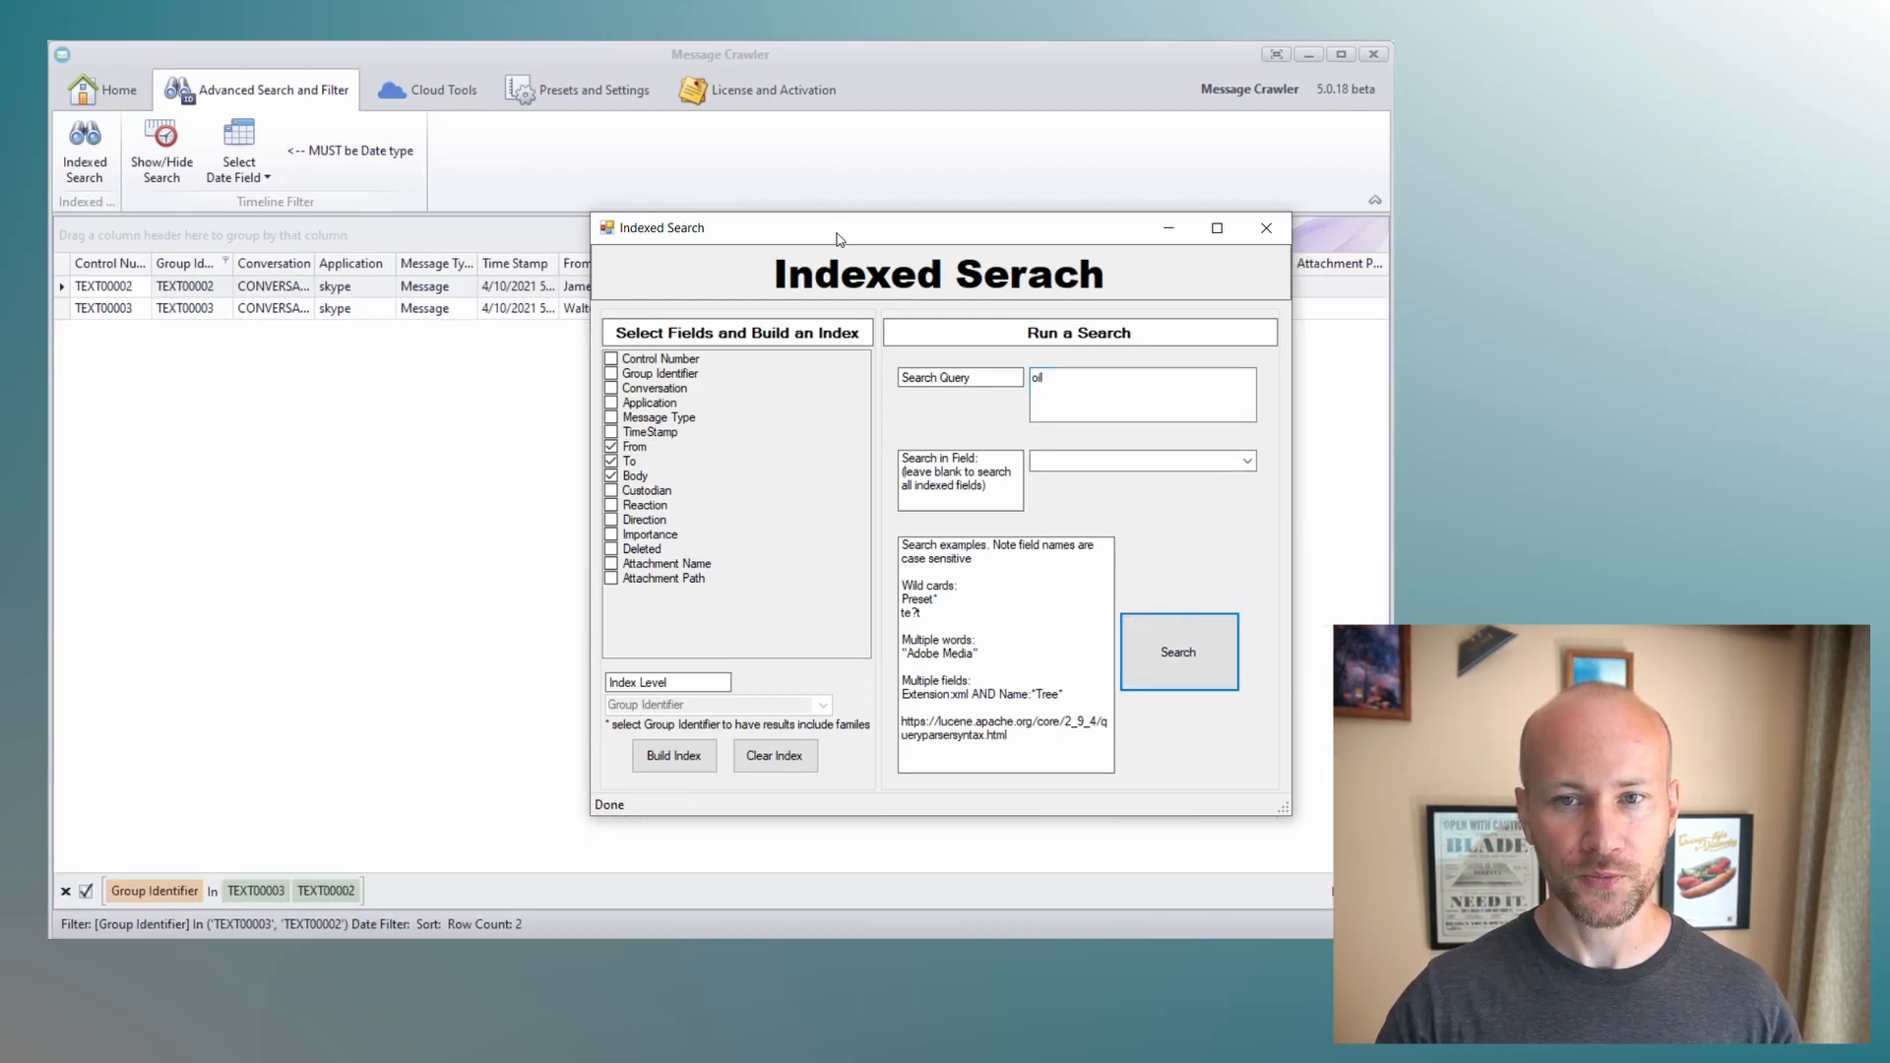
left_click_drag(837, 238, 873, 394)
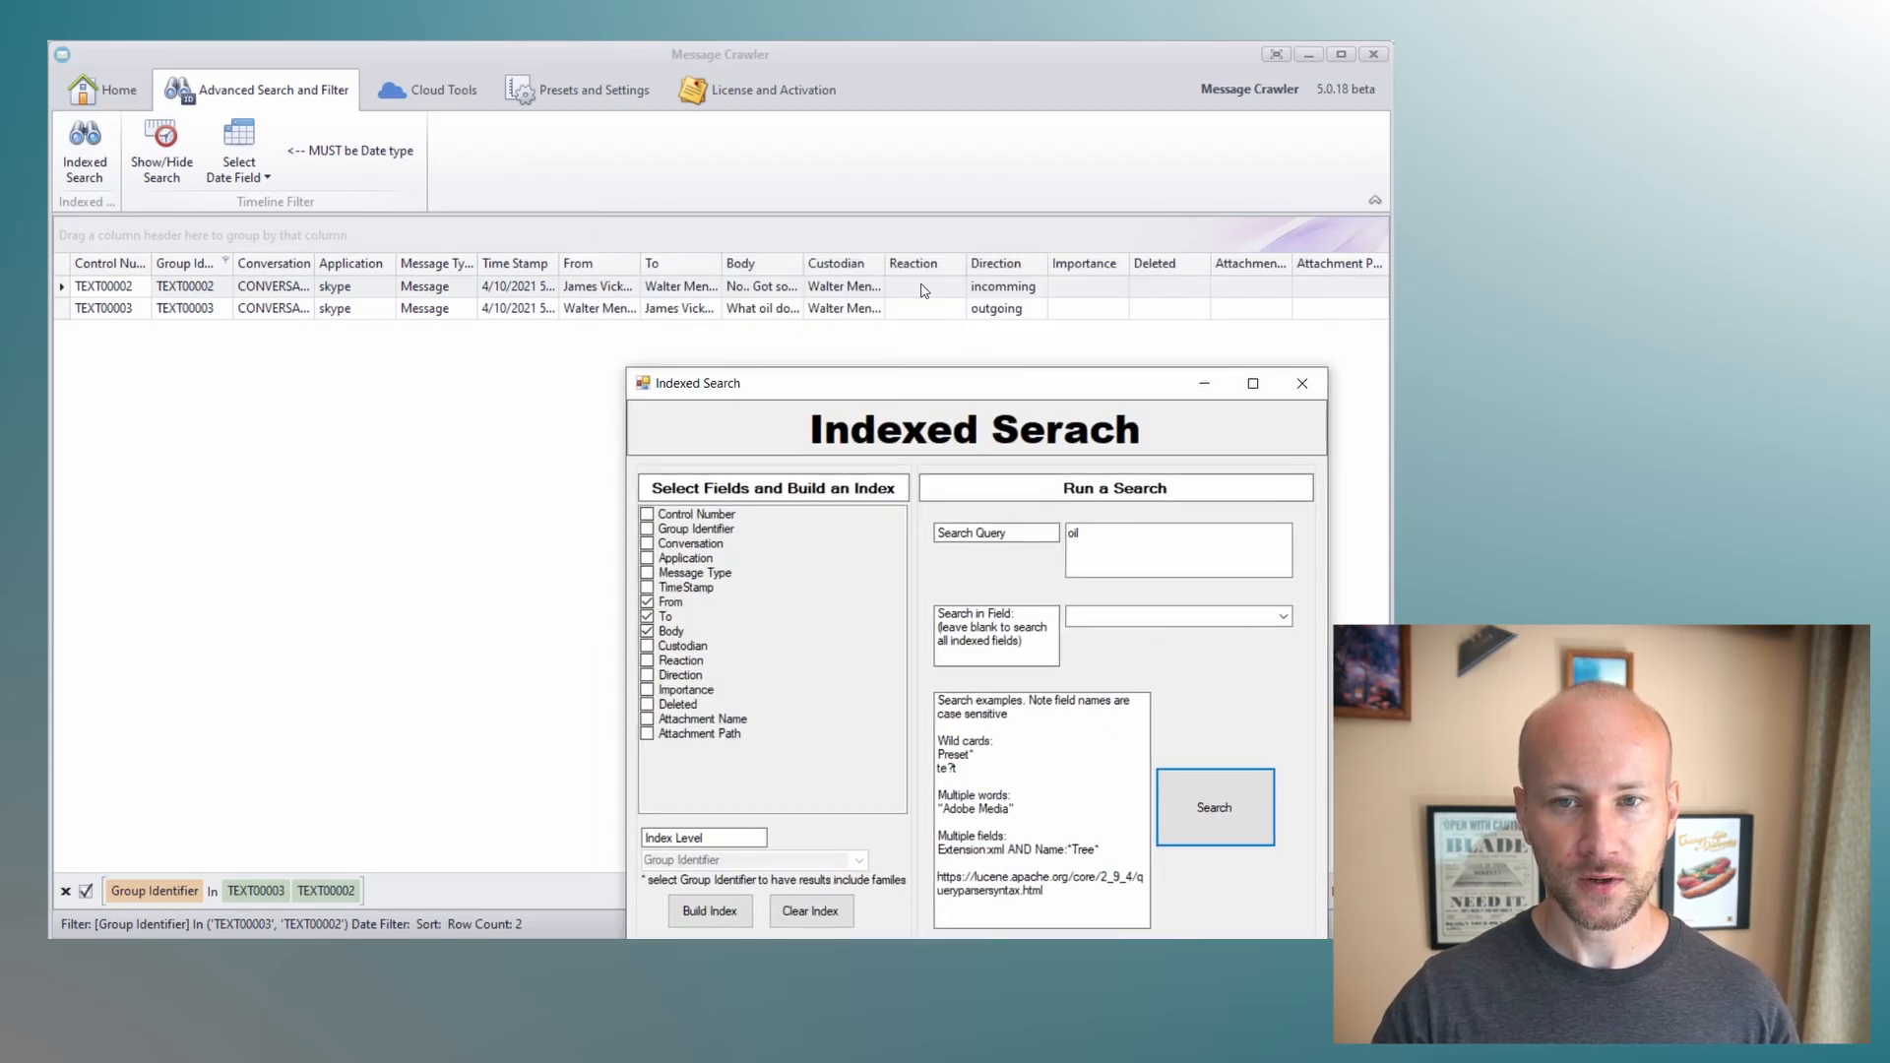
left_click_drag(802, 264, 990, 275)
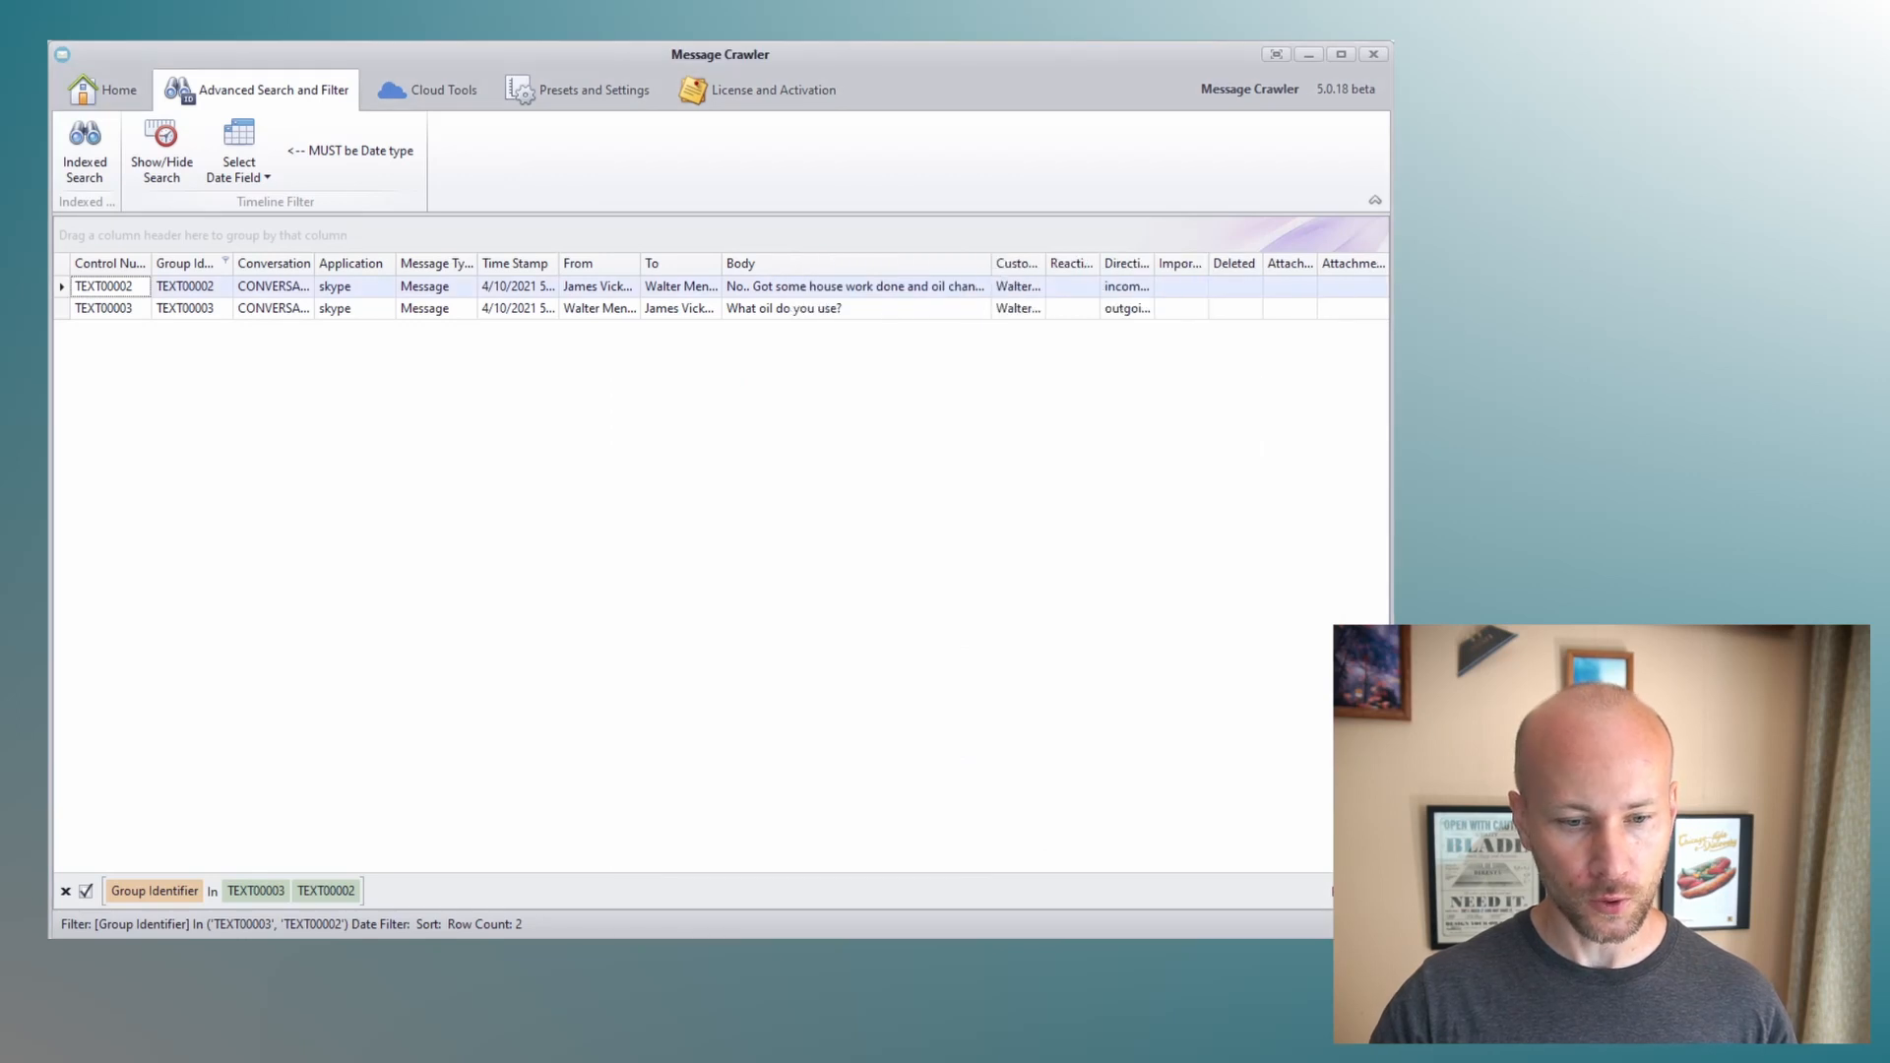
Clear the search index and rebuild it with Conversation as the index level.
key("alt+Tab")
mouse_move(829, 388)
left_mouse_down()
mouse_move(832, 346)
mouse_move(825, 373)
left_mouse_up()
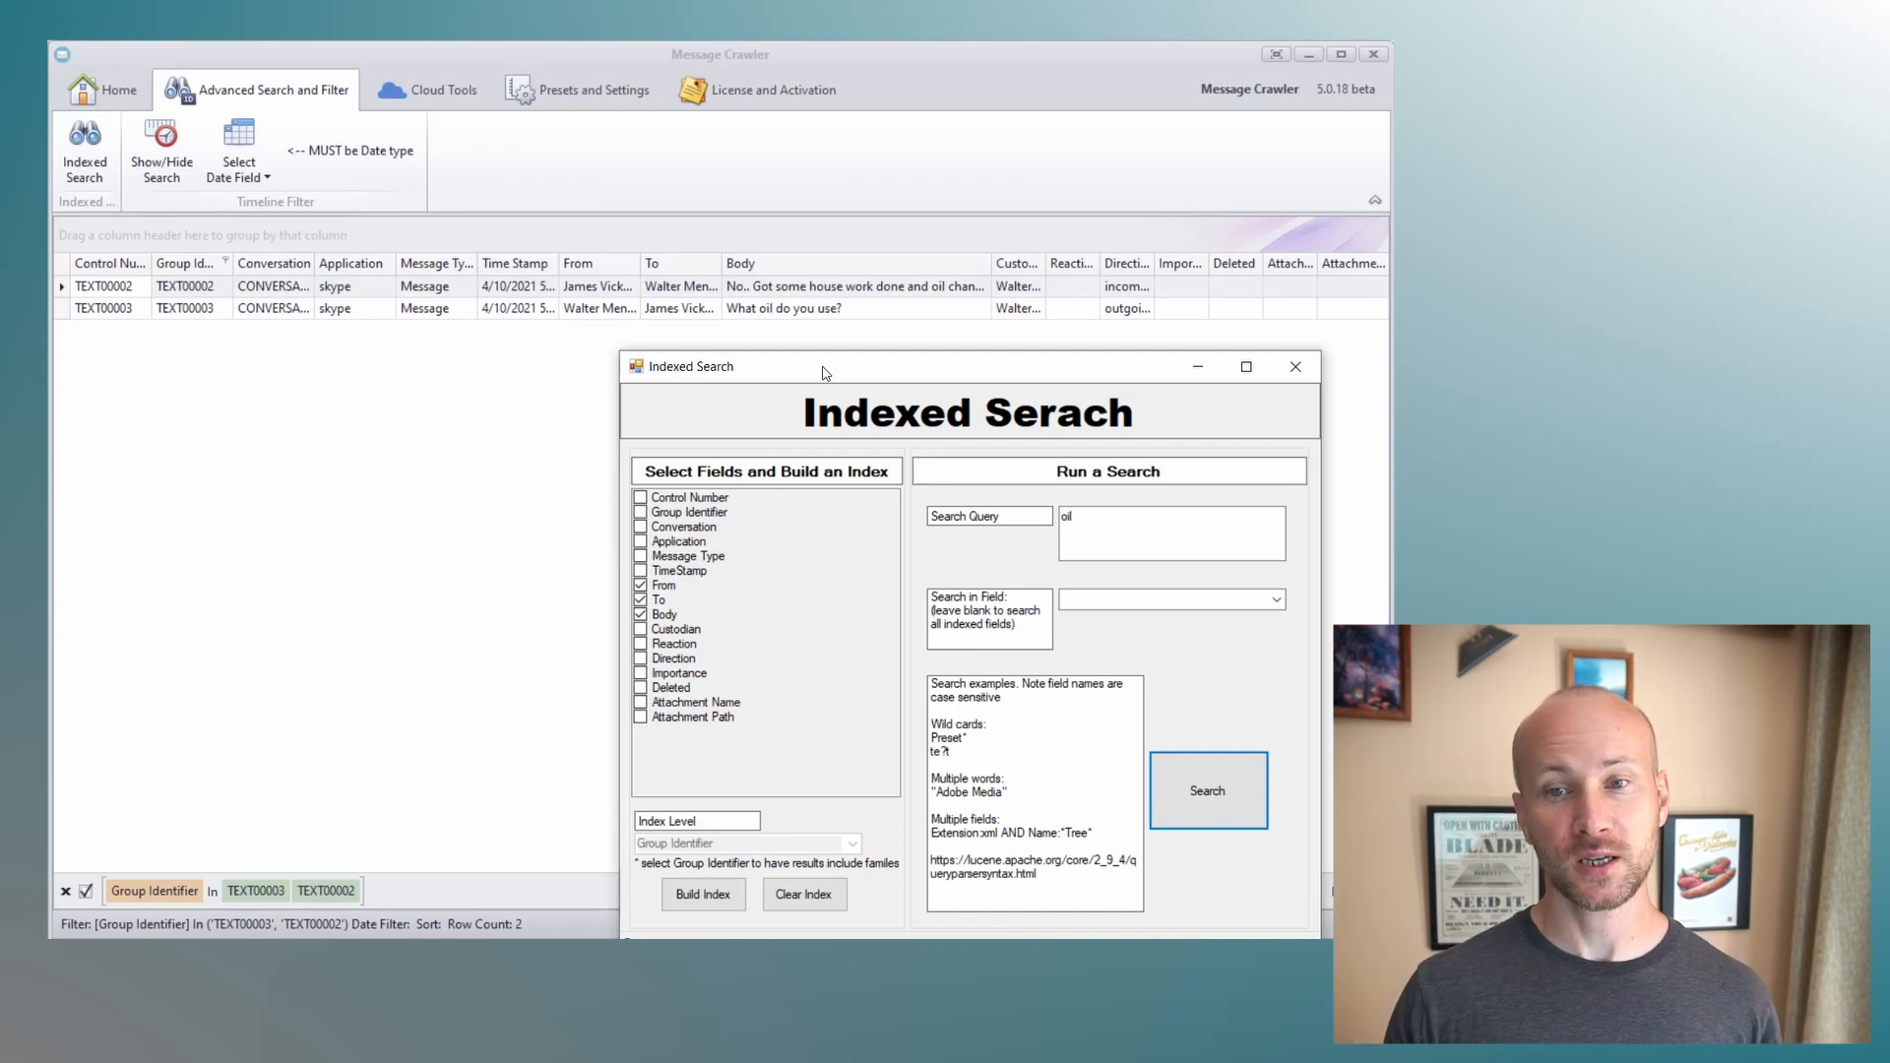
left_click(796, 896)
left_click(853, 845)
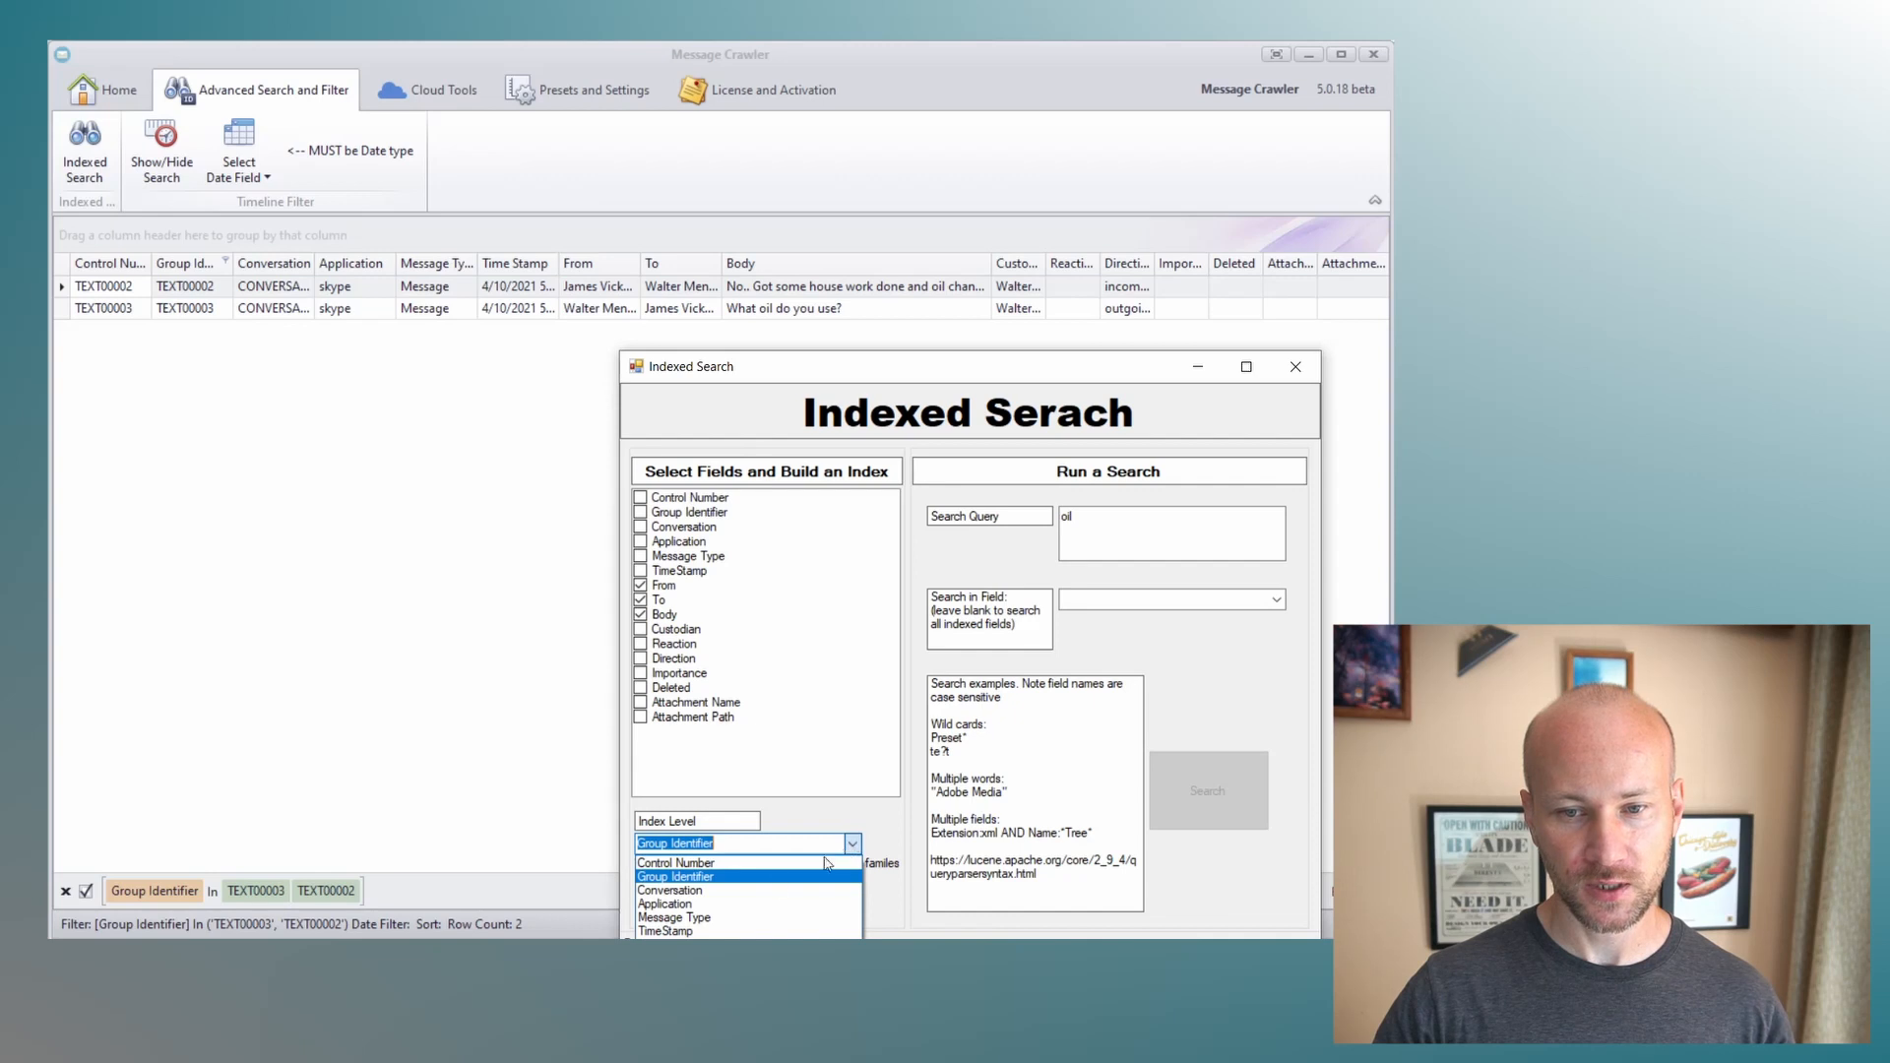
left_click(754, 888)
left_click(722, 898)
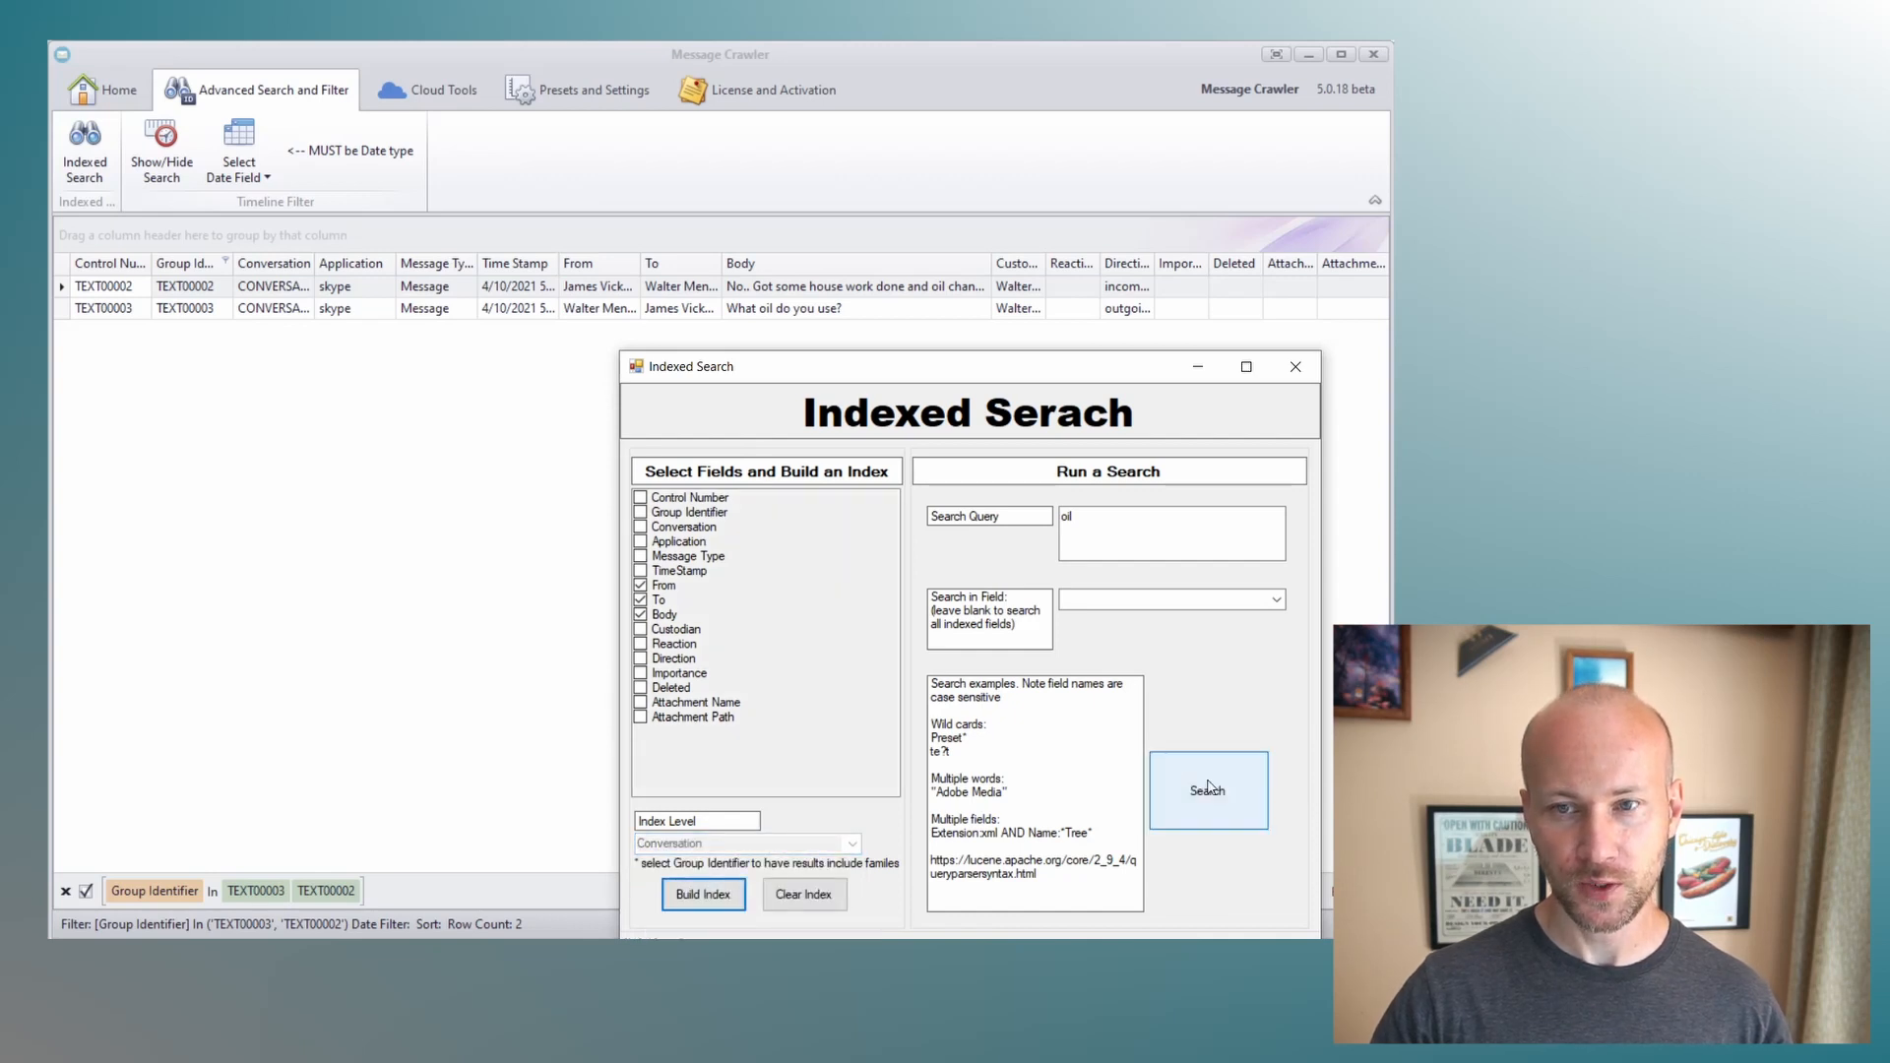
Rerun the "oil" search on the rebuilt index and widen the Conversation column.
left_click(1209, 788)
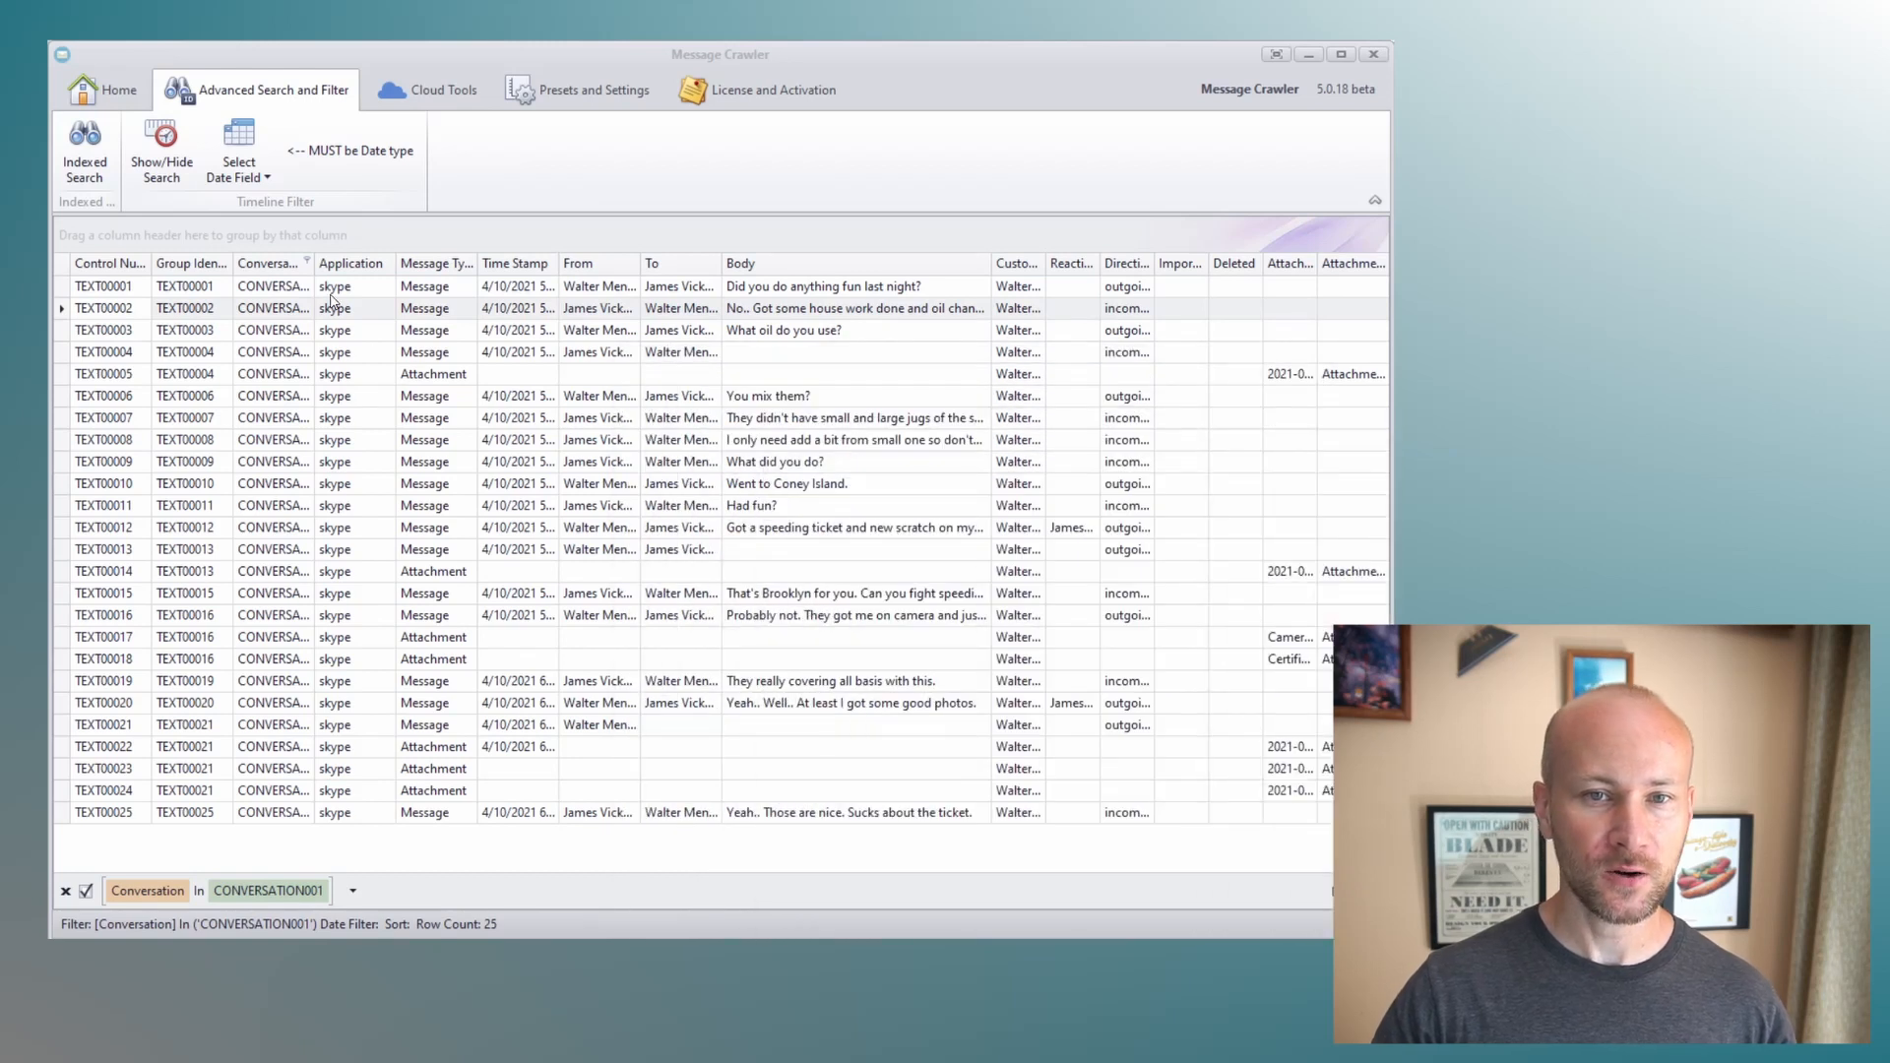
left_click_drag(315, 264, 387, 266)
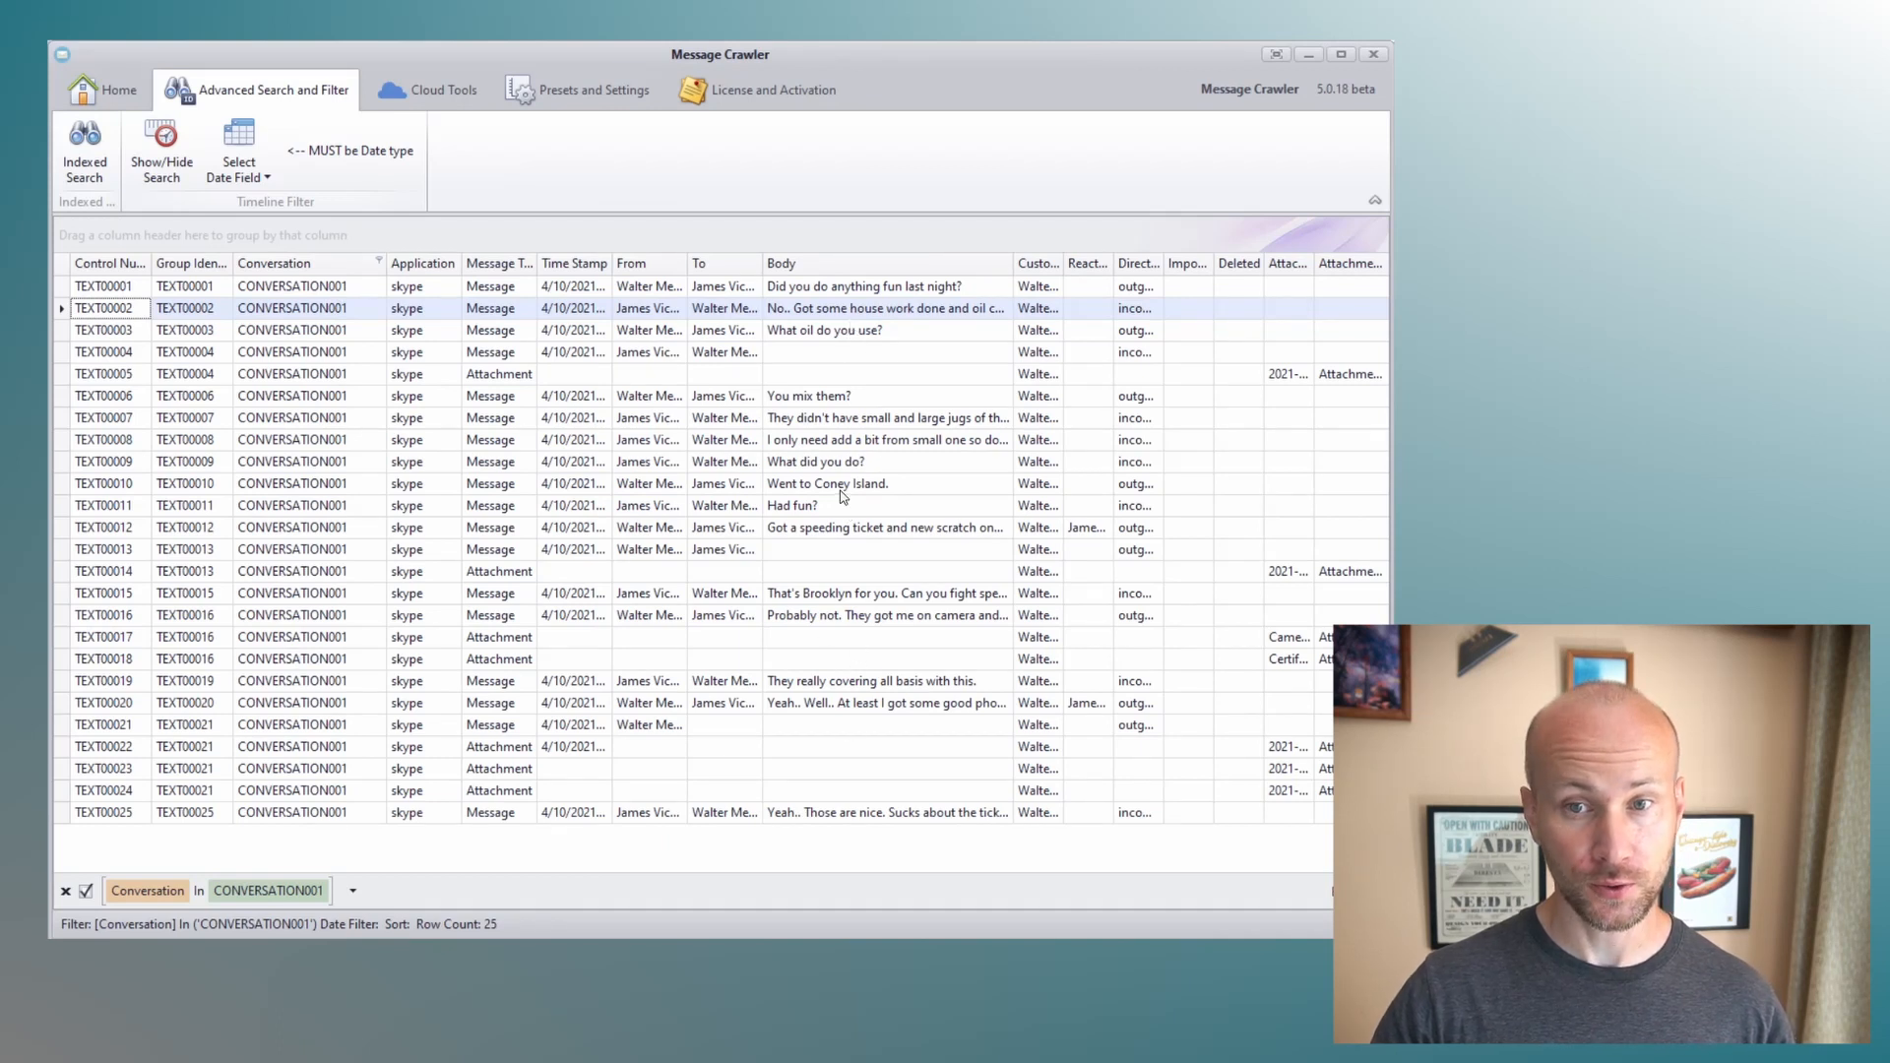
Mass update the filtered records with the static text Y in a new field named "Hit on Oil".
left_click(135, 99)
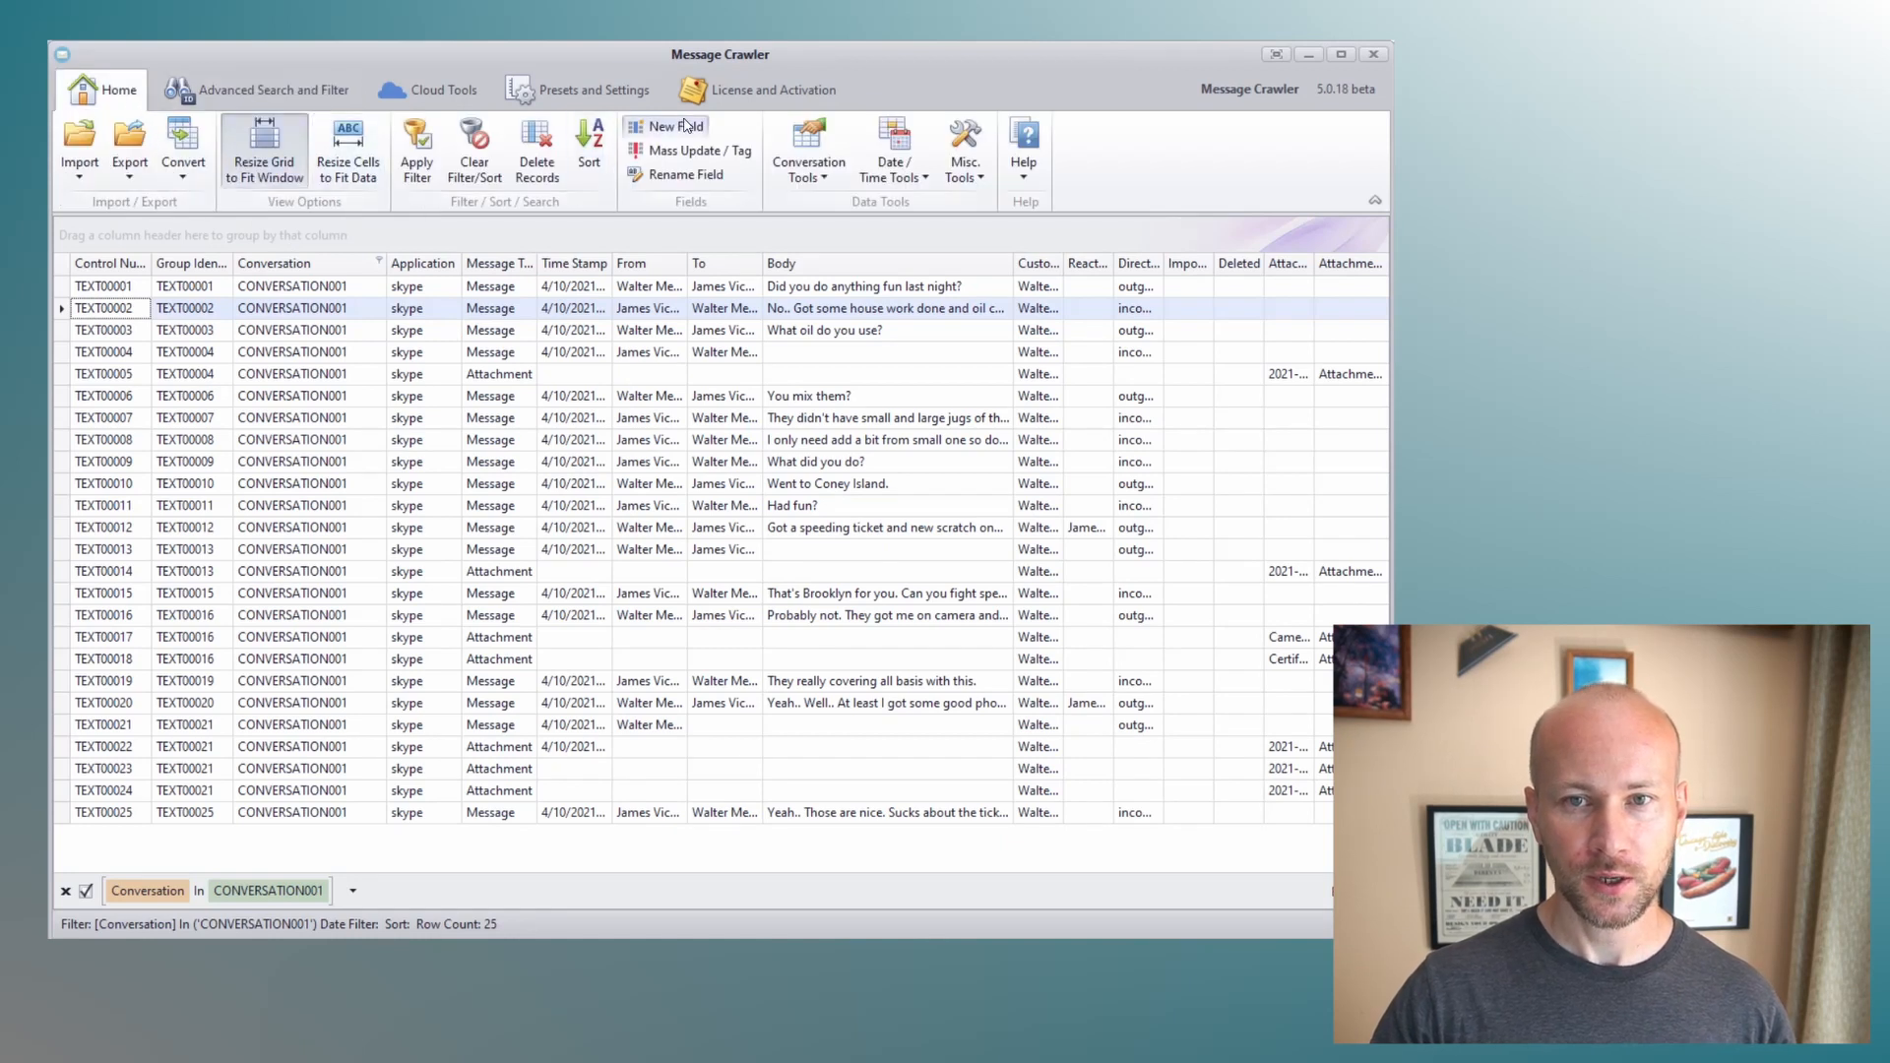
left_click(664, 158)
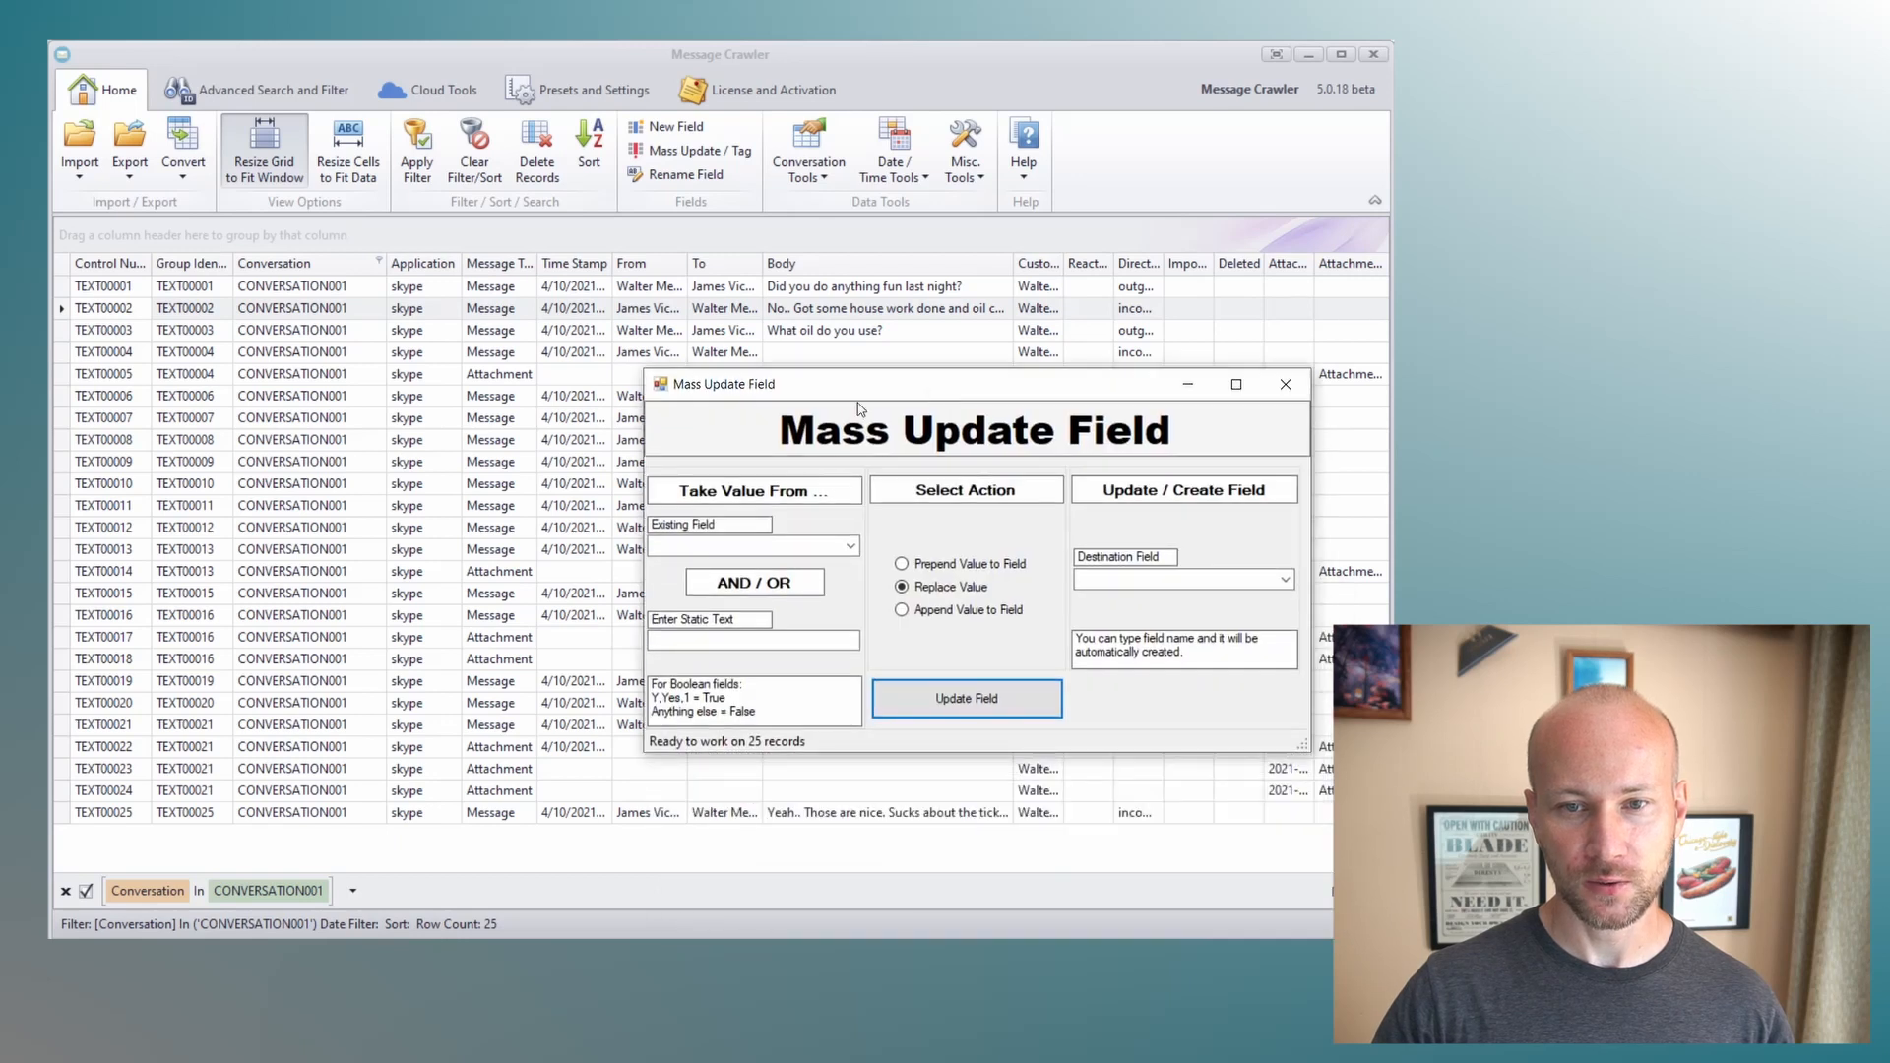
left_click(792, 641)
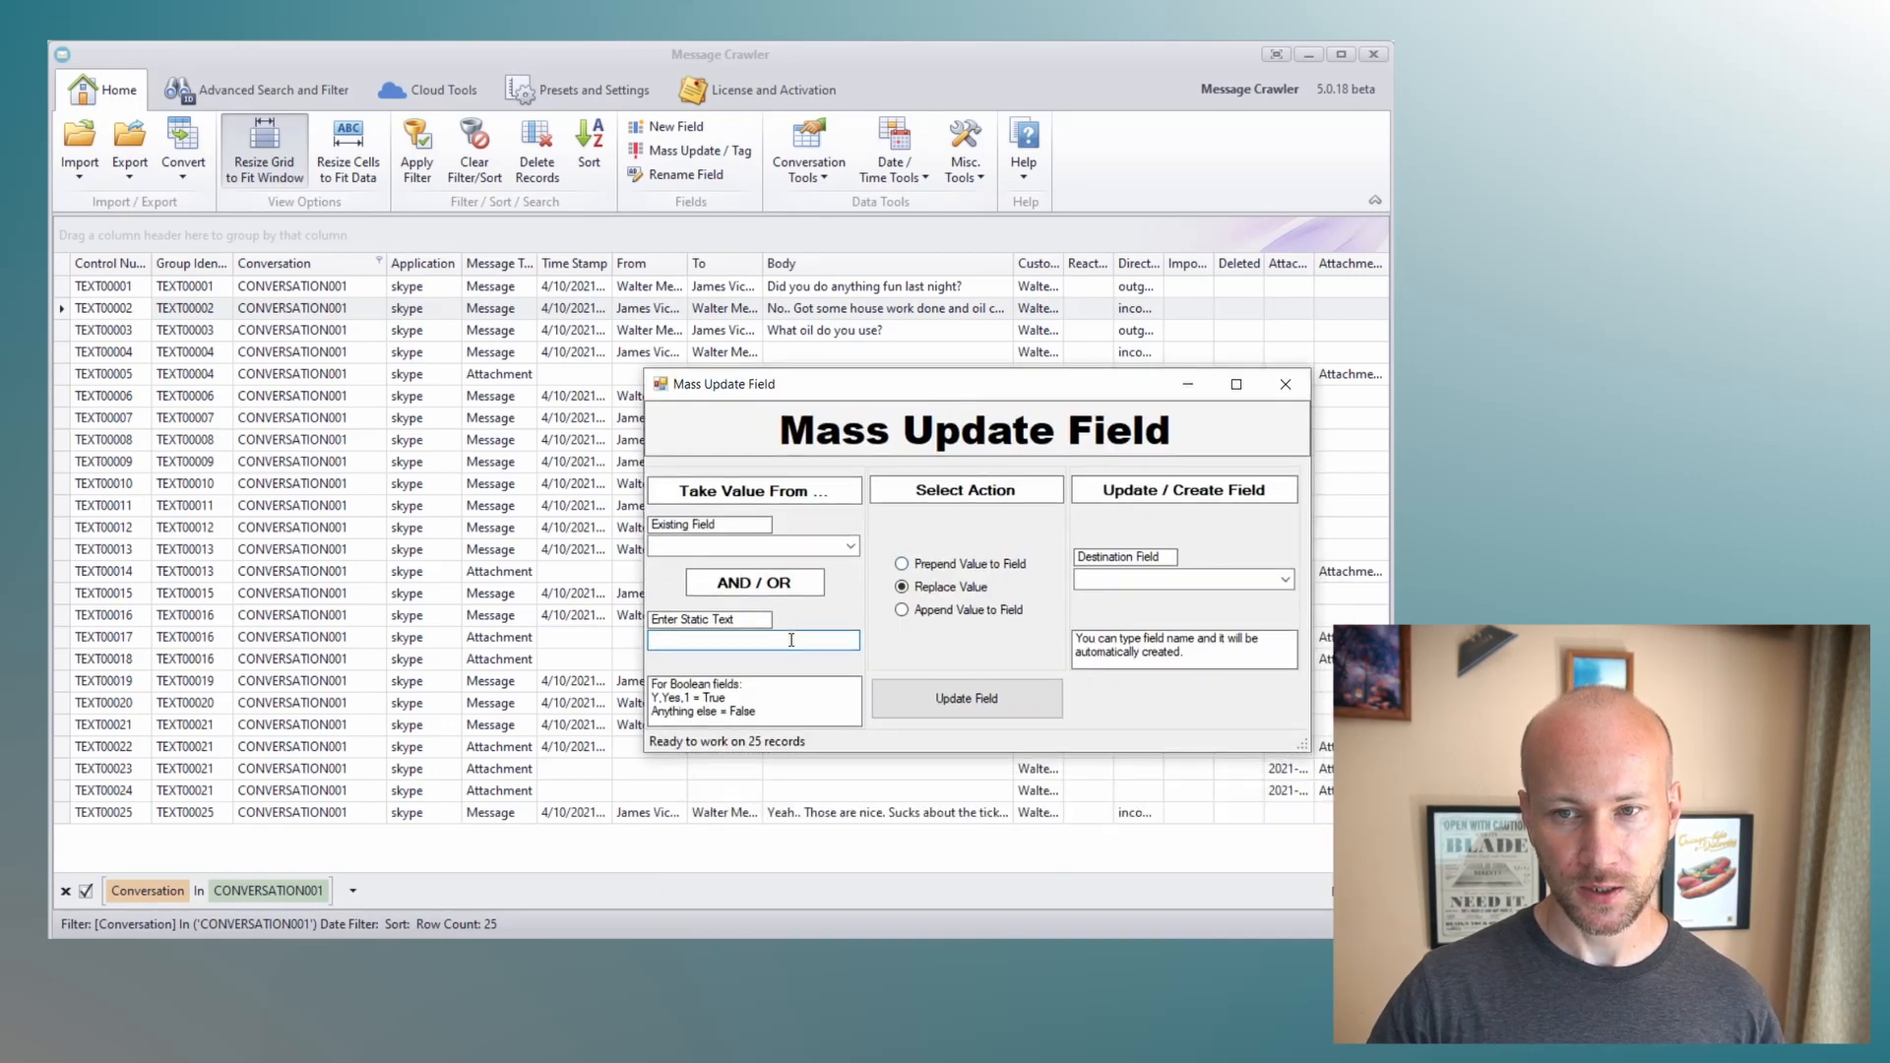
type("Y")
left_click(1137, 581)
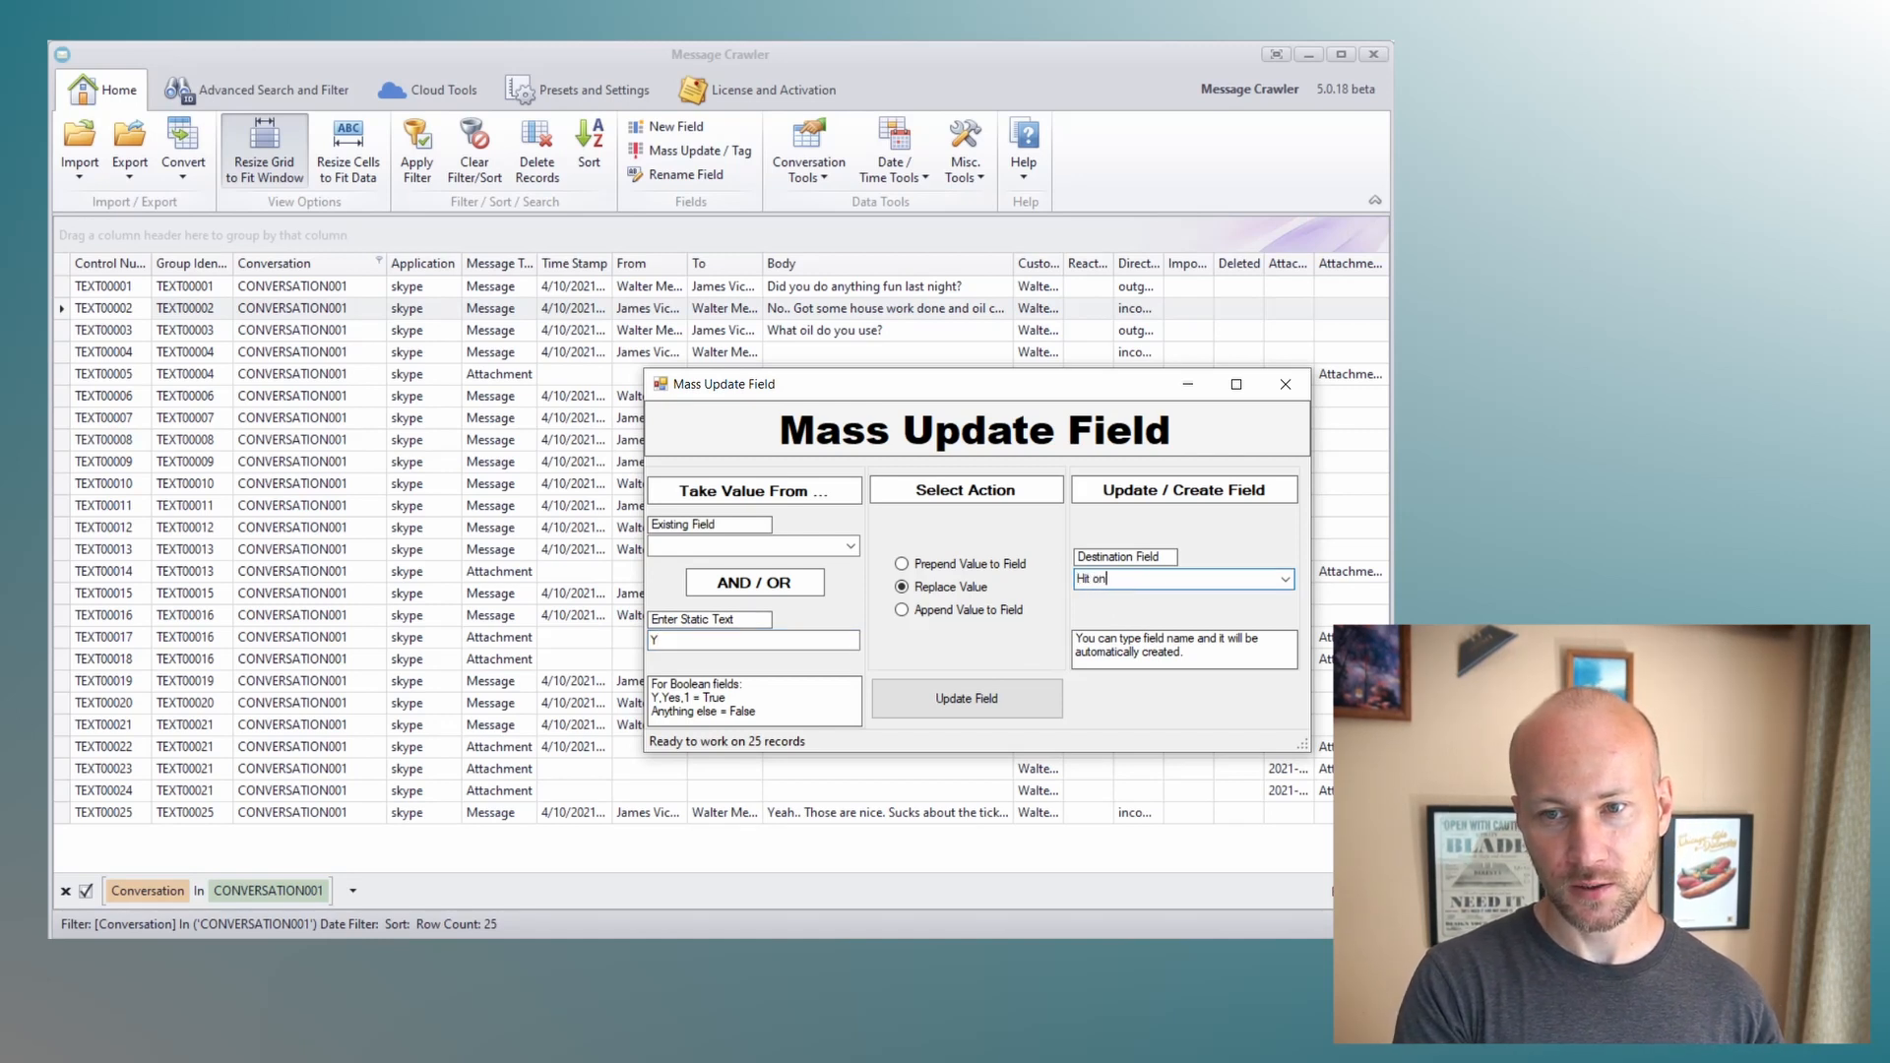
left_click(1026, 699)
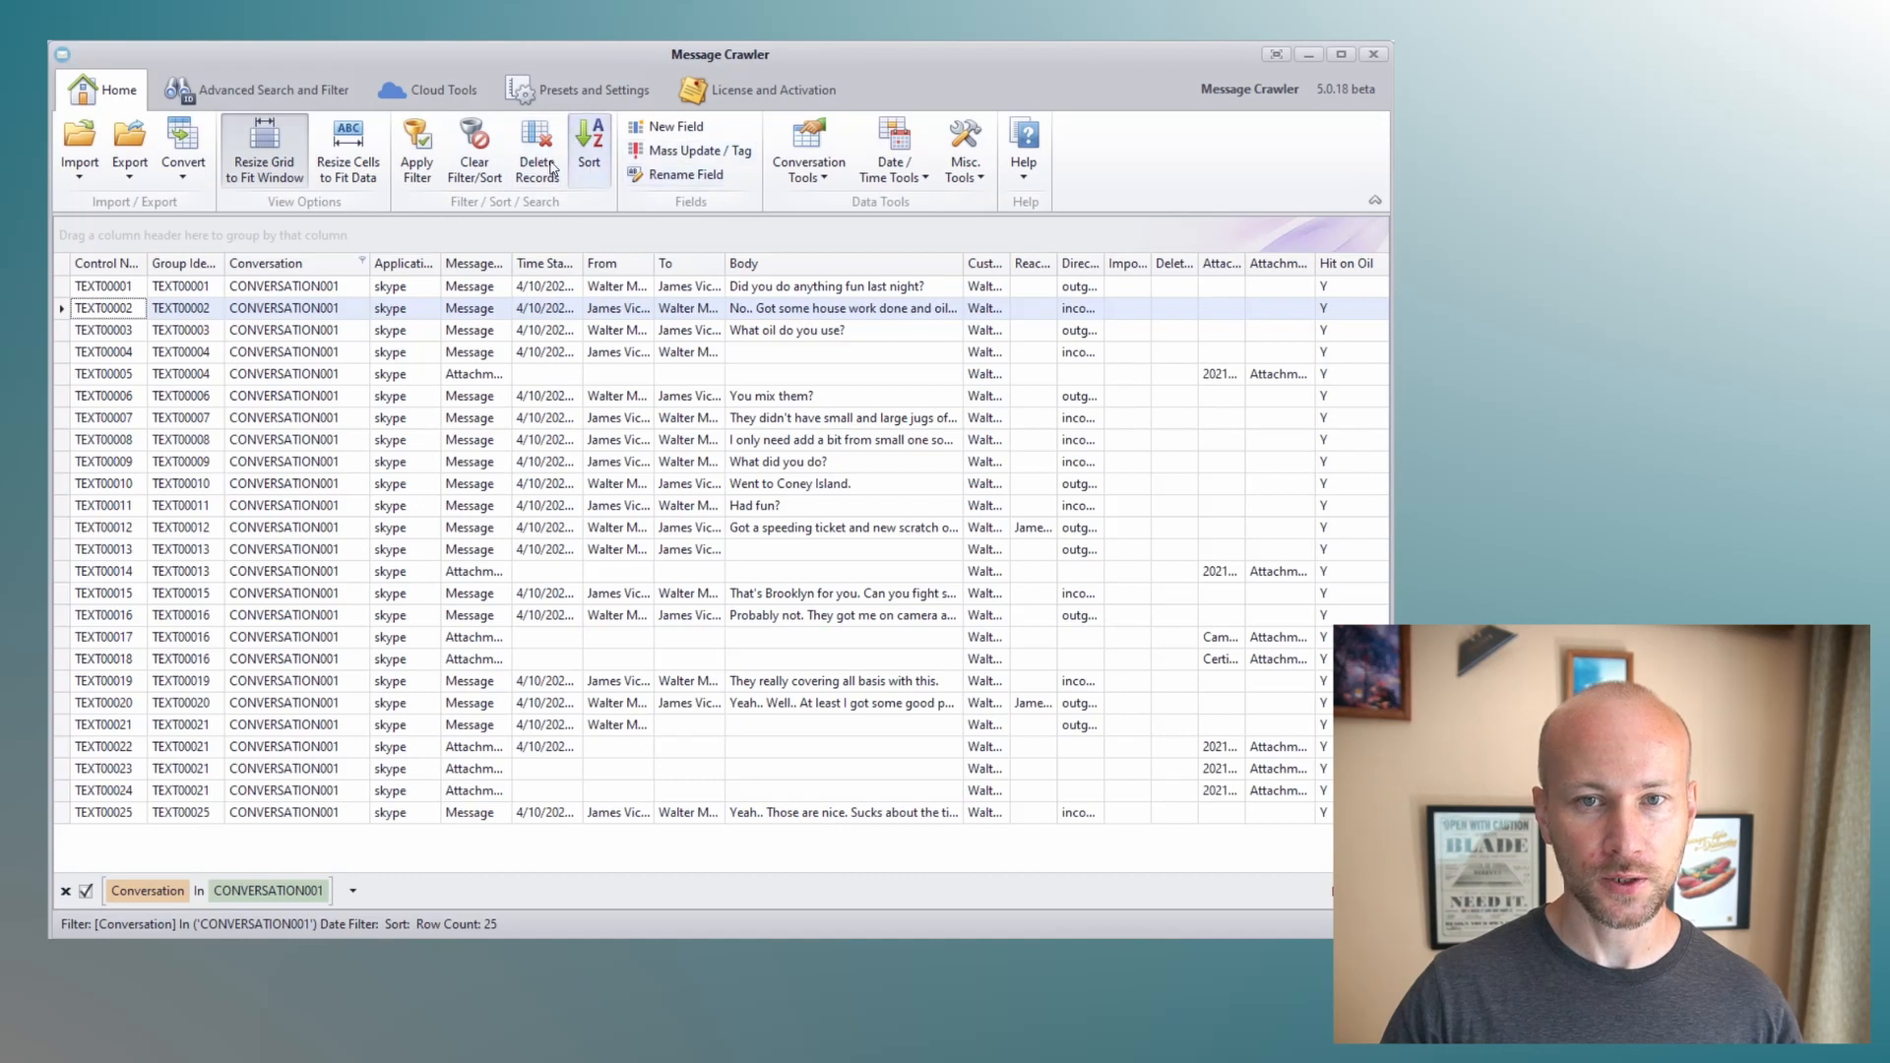
Clear the conversation filter and filter the records to those with Y in the Hit on Oil field.
left_click(475, 157)
left_click_drag(1379, 367, 1353, 304)
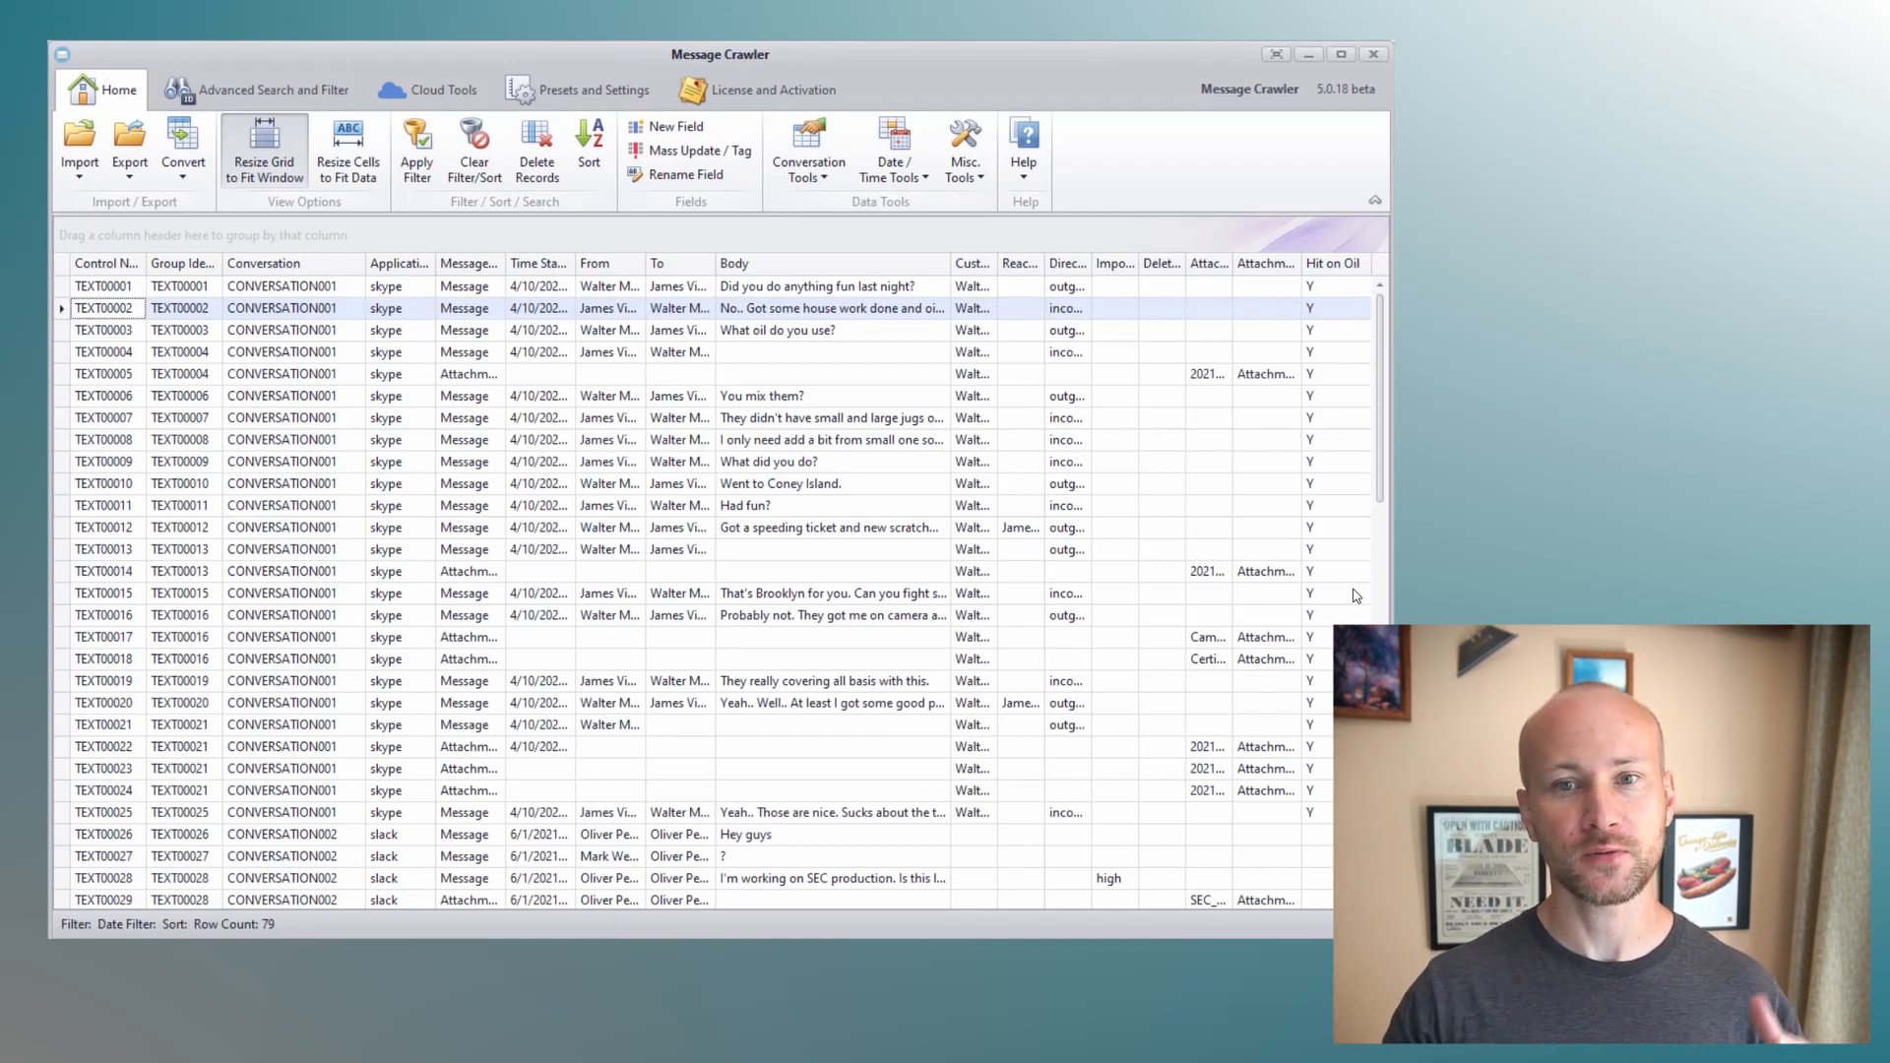
left_click(1361, 258)
left_click(1385, 392)
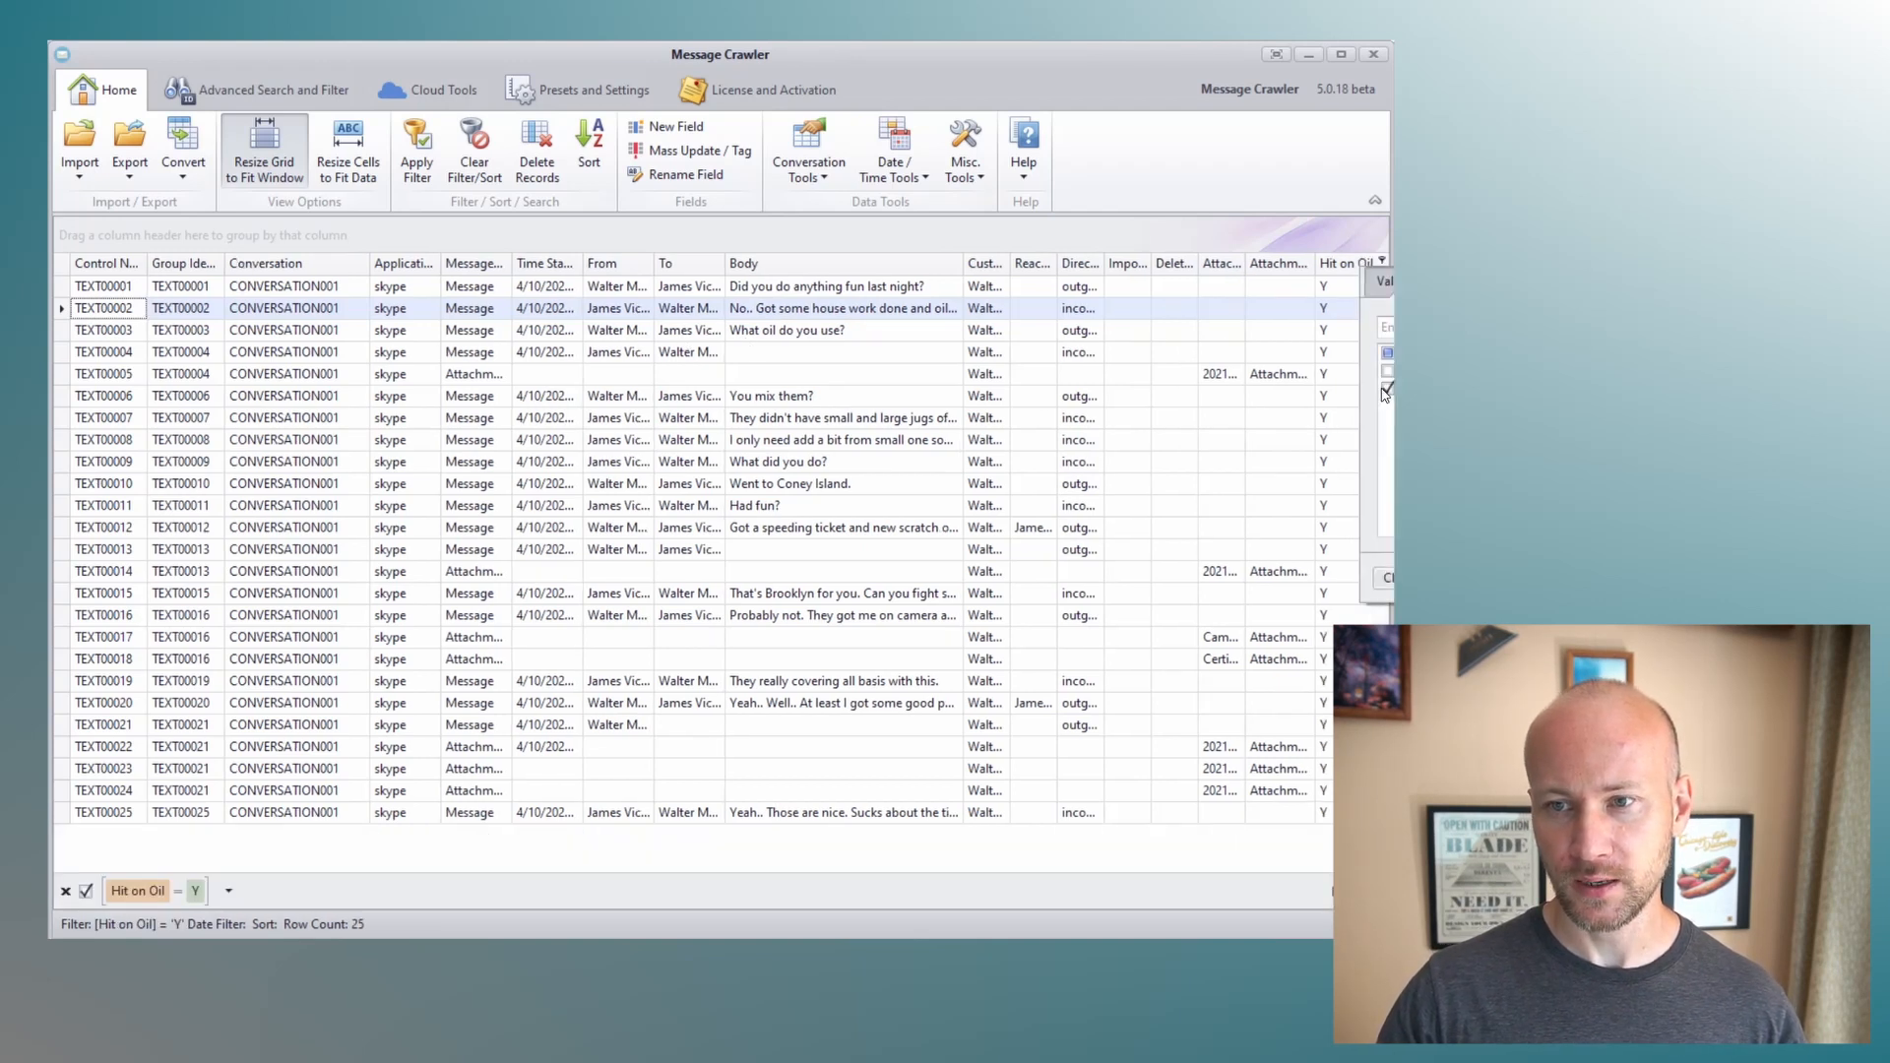
left_click(1566, 578)
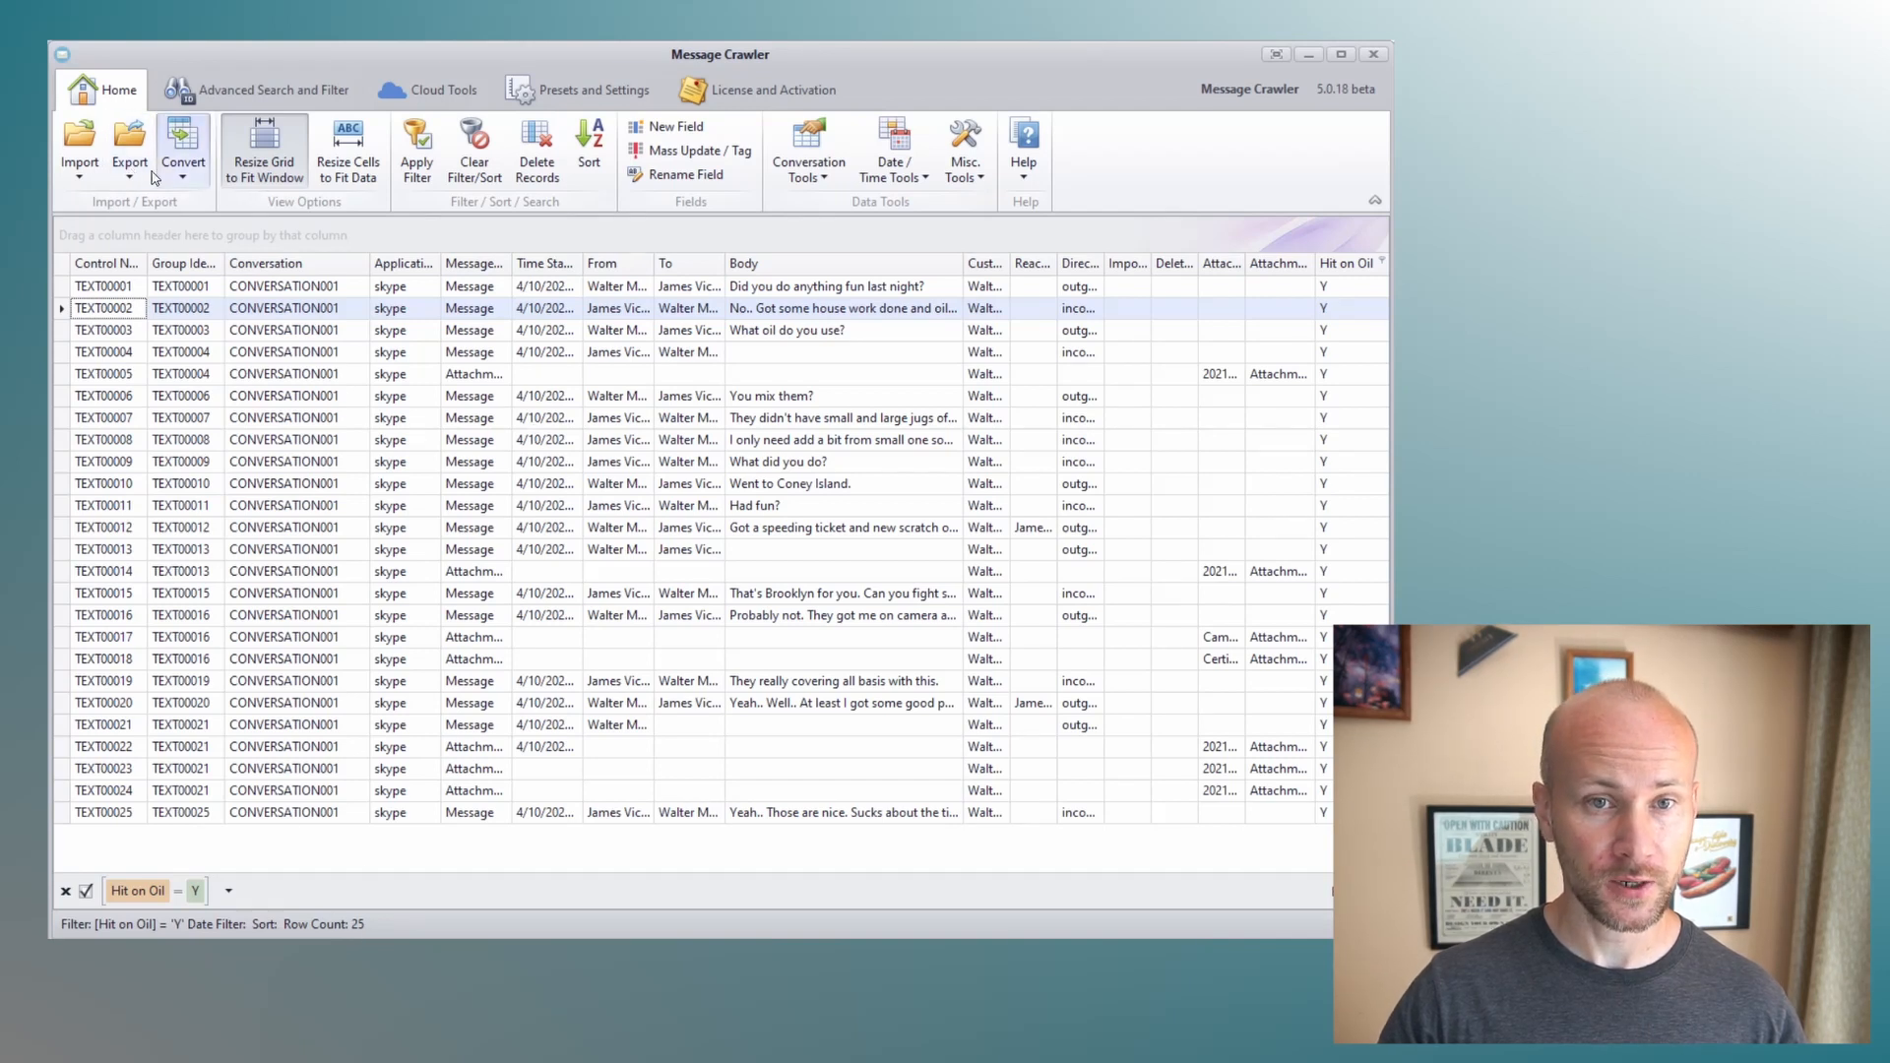
View the RSMF export options for the filtered records and close them without exporting.
left_click(129, 148)
left_click(458, 242)
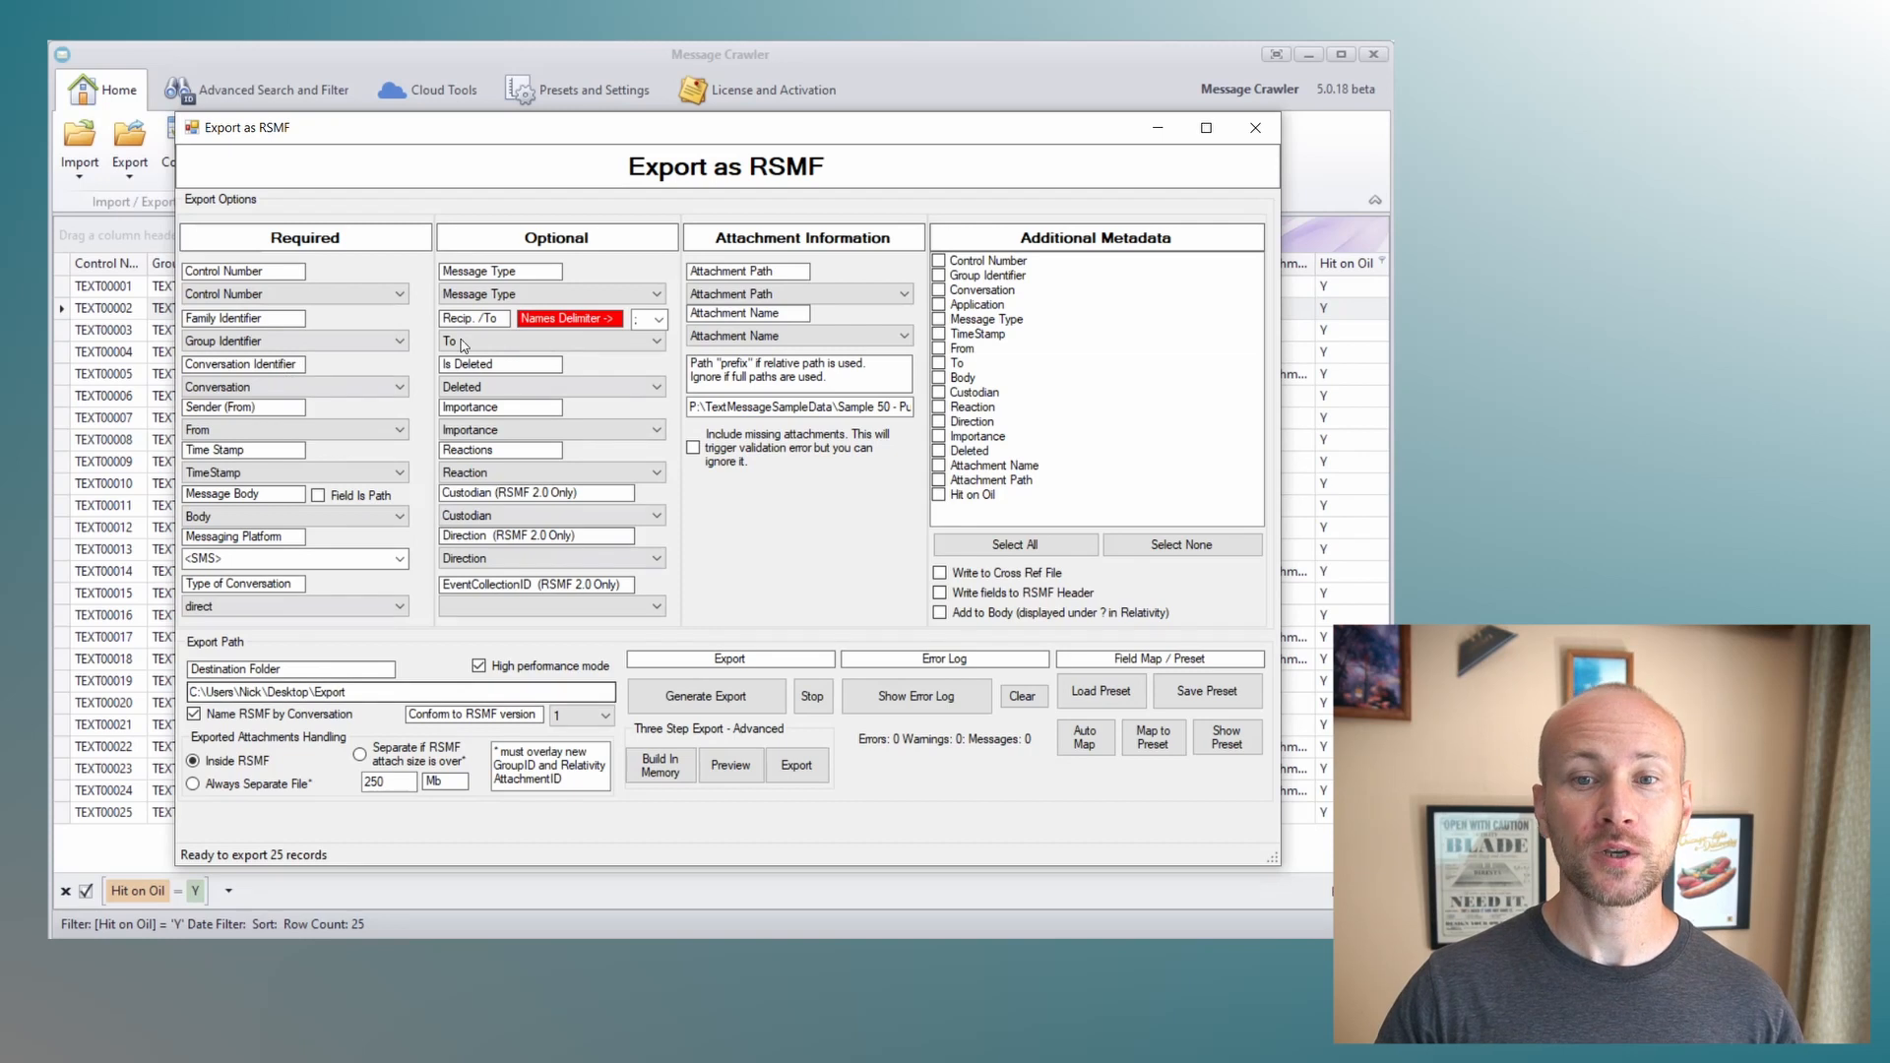
left_click(1257, 134)
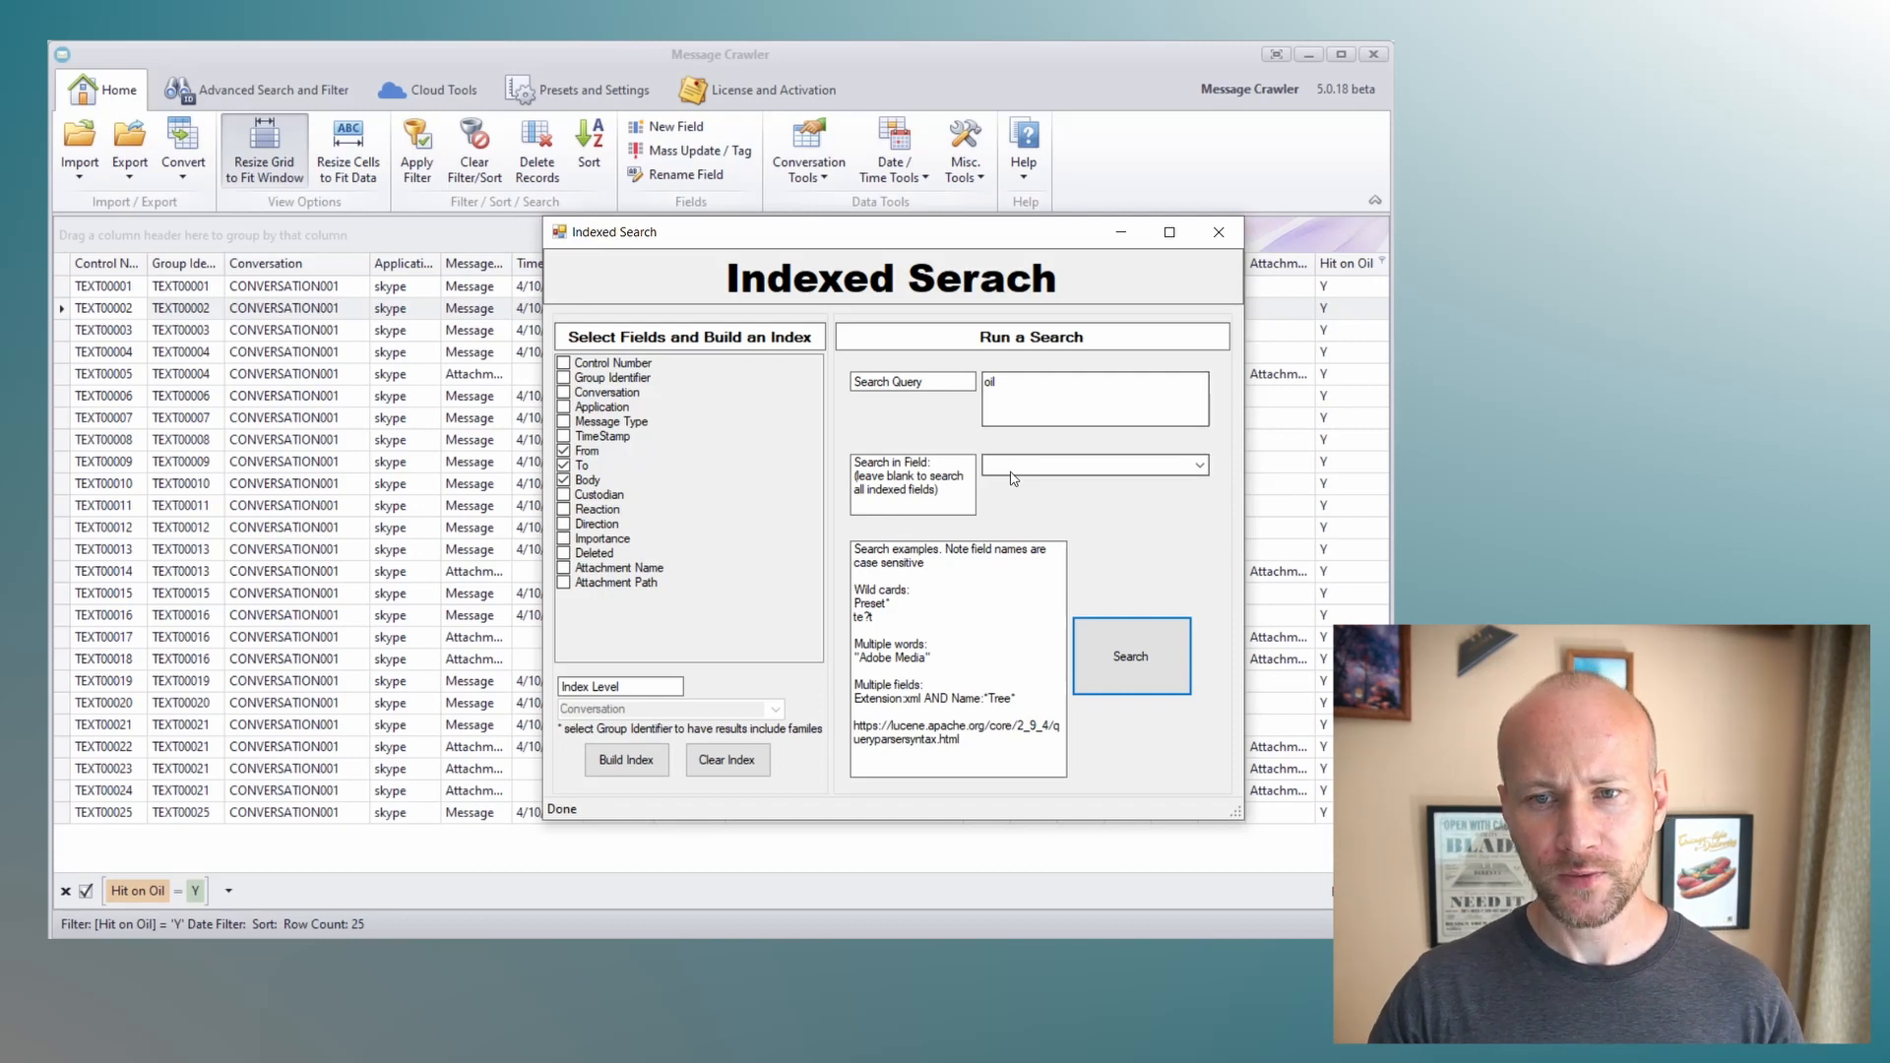
Review the indexed search query and the fields it can be limited to, and close the search window.
double_click(990, 382)
left_click(1035, 382)
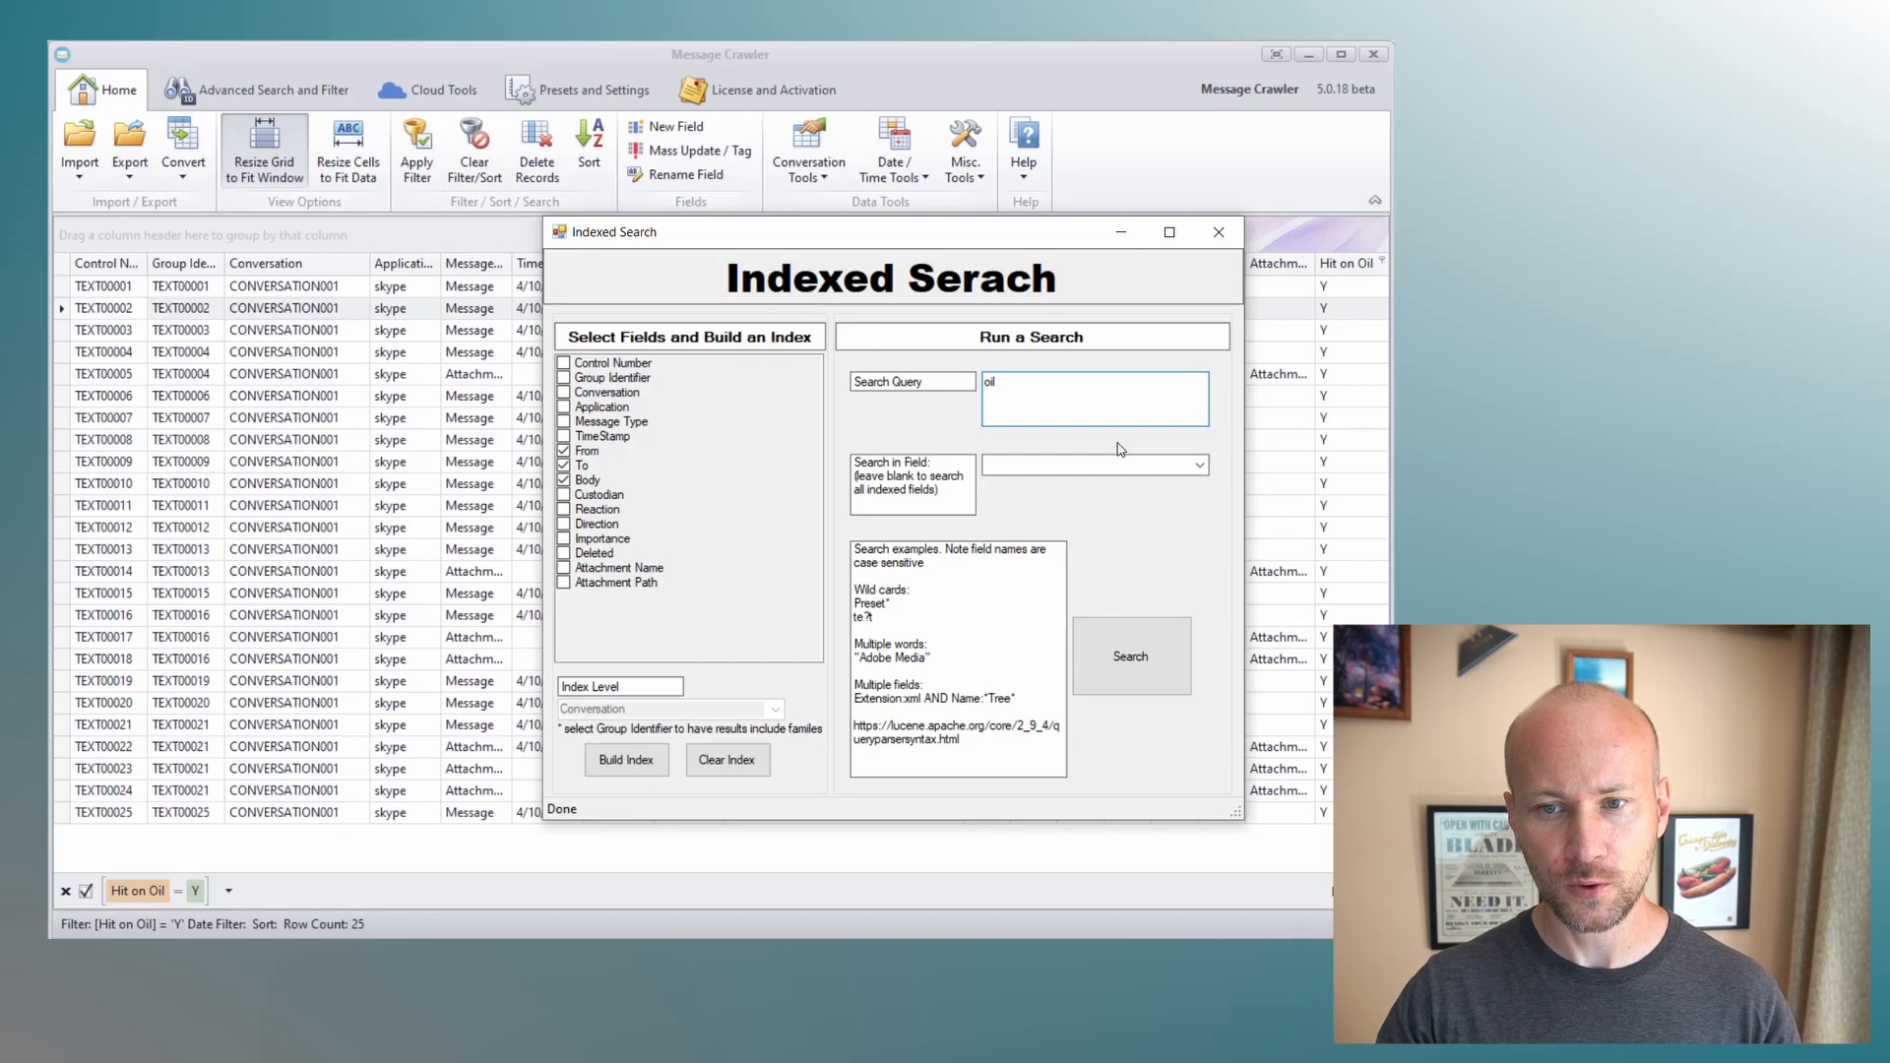
left_click(1200, 465)
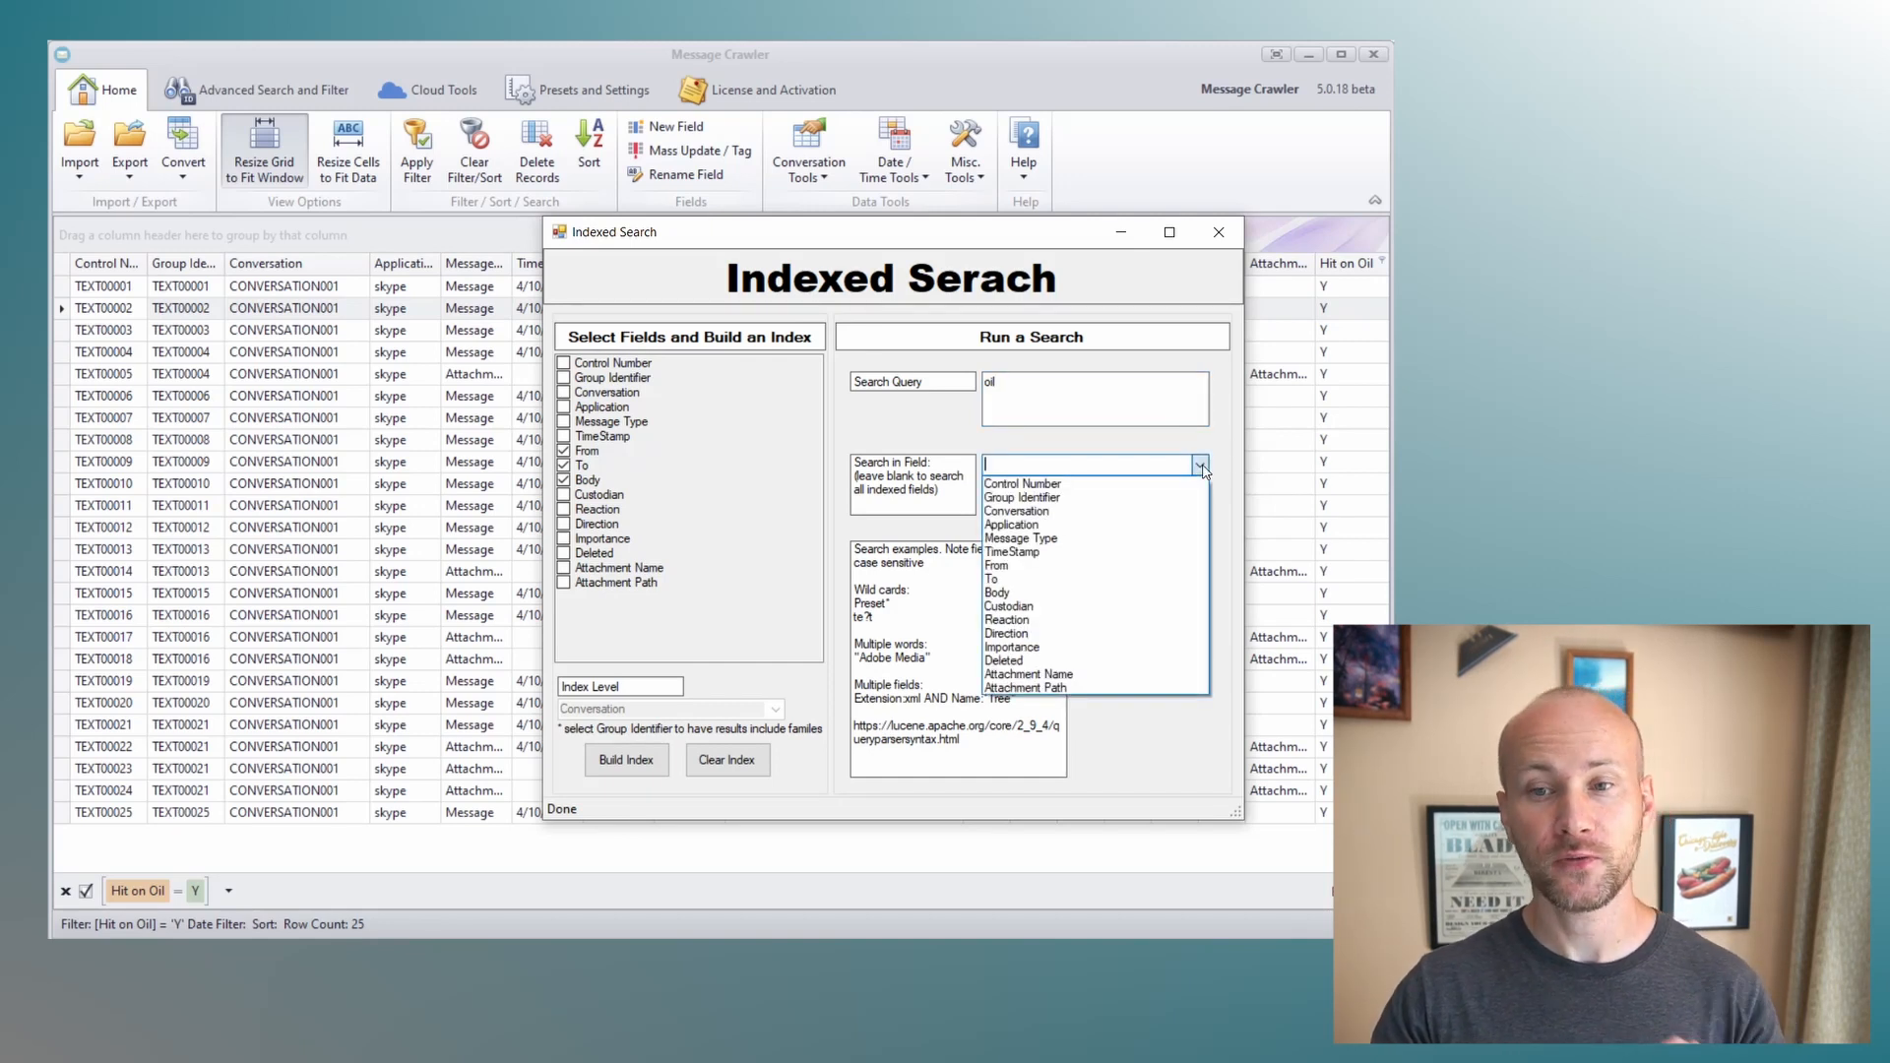
left_click(1200, 466)
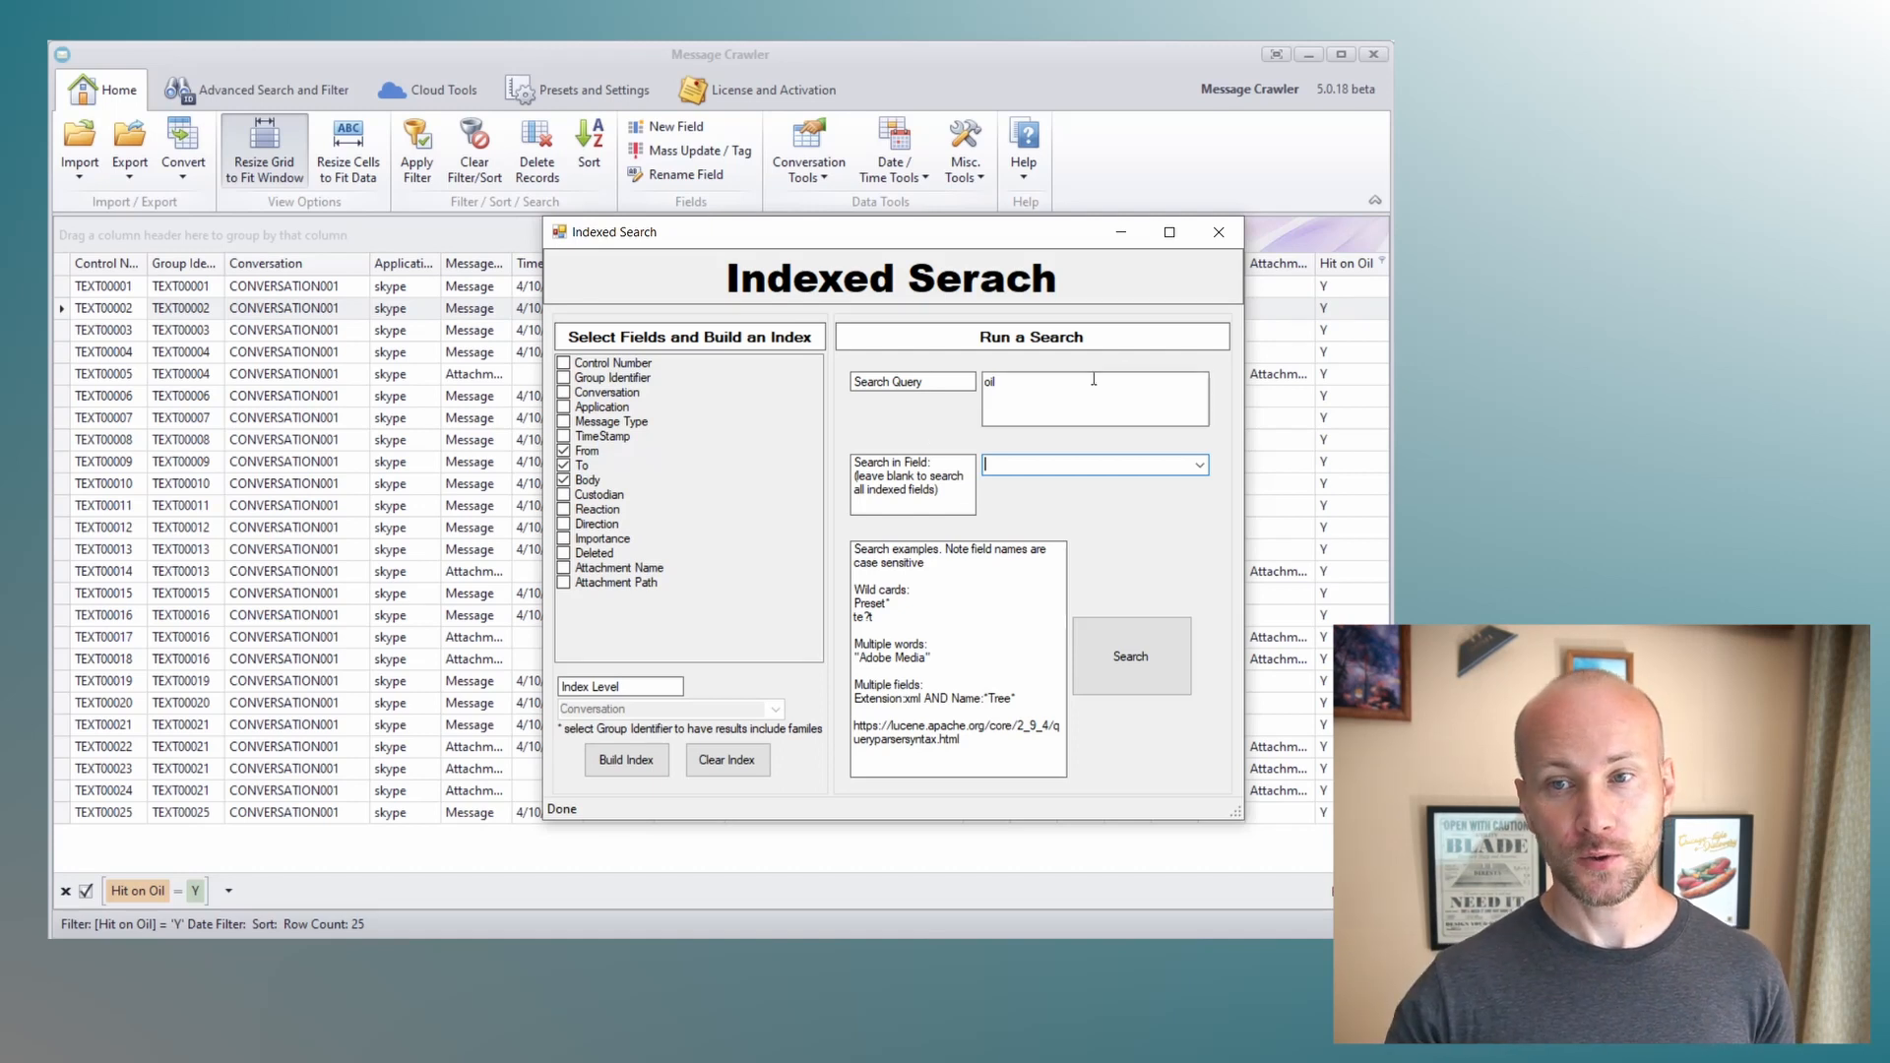
left_click(1218, 232)
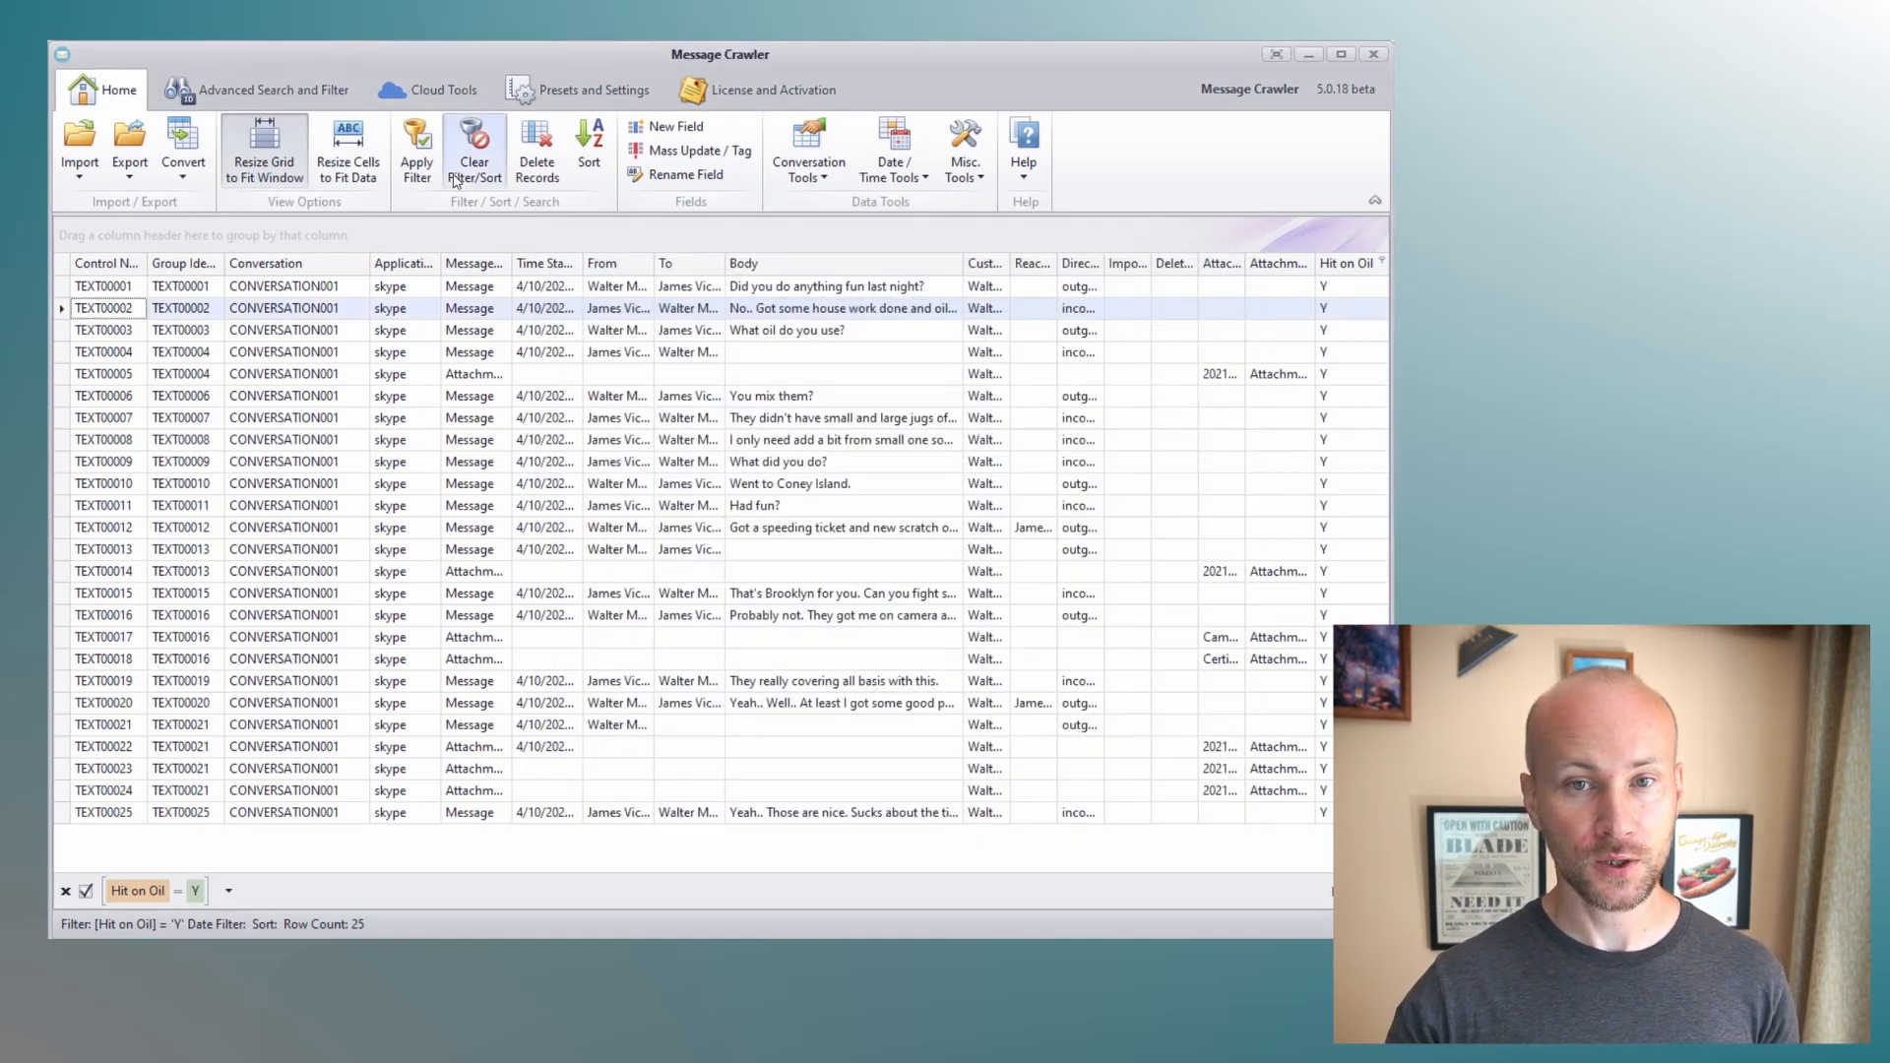
Clear the Hit on Oil filter from the message grid and view the available export formats.
left_click(474, 147)
scroll(1386, 349, "down", 10)
scroll(1387, 349, "up", 10)
left_click(129, 147)
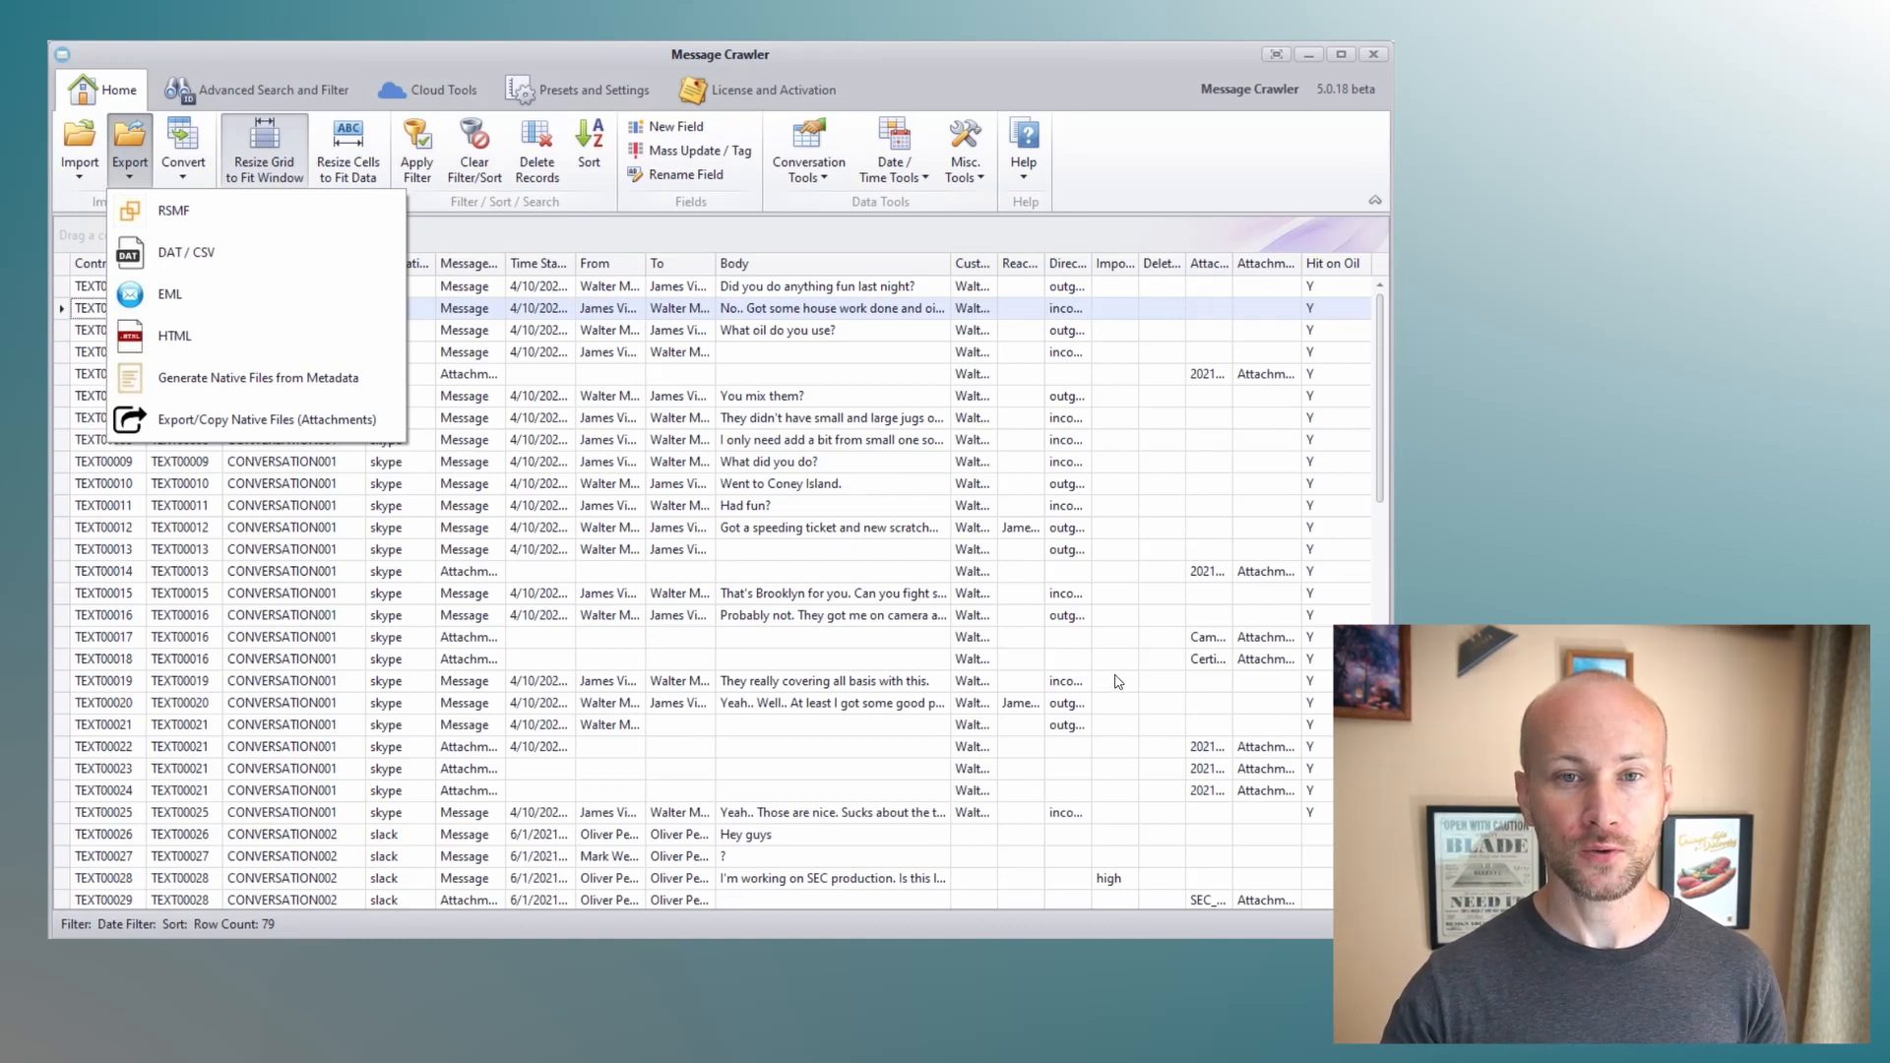
left_click(804, 571)
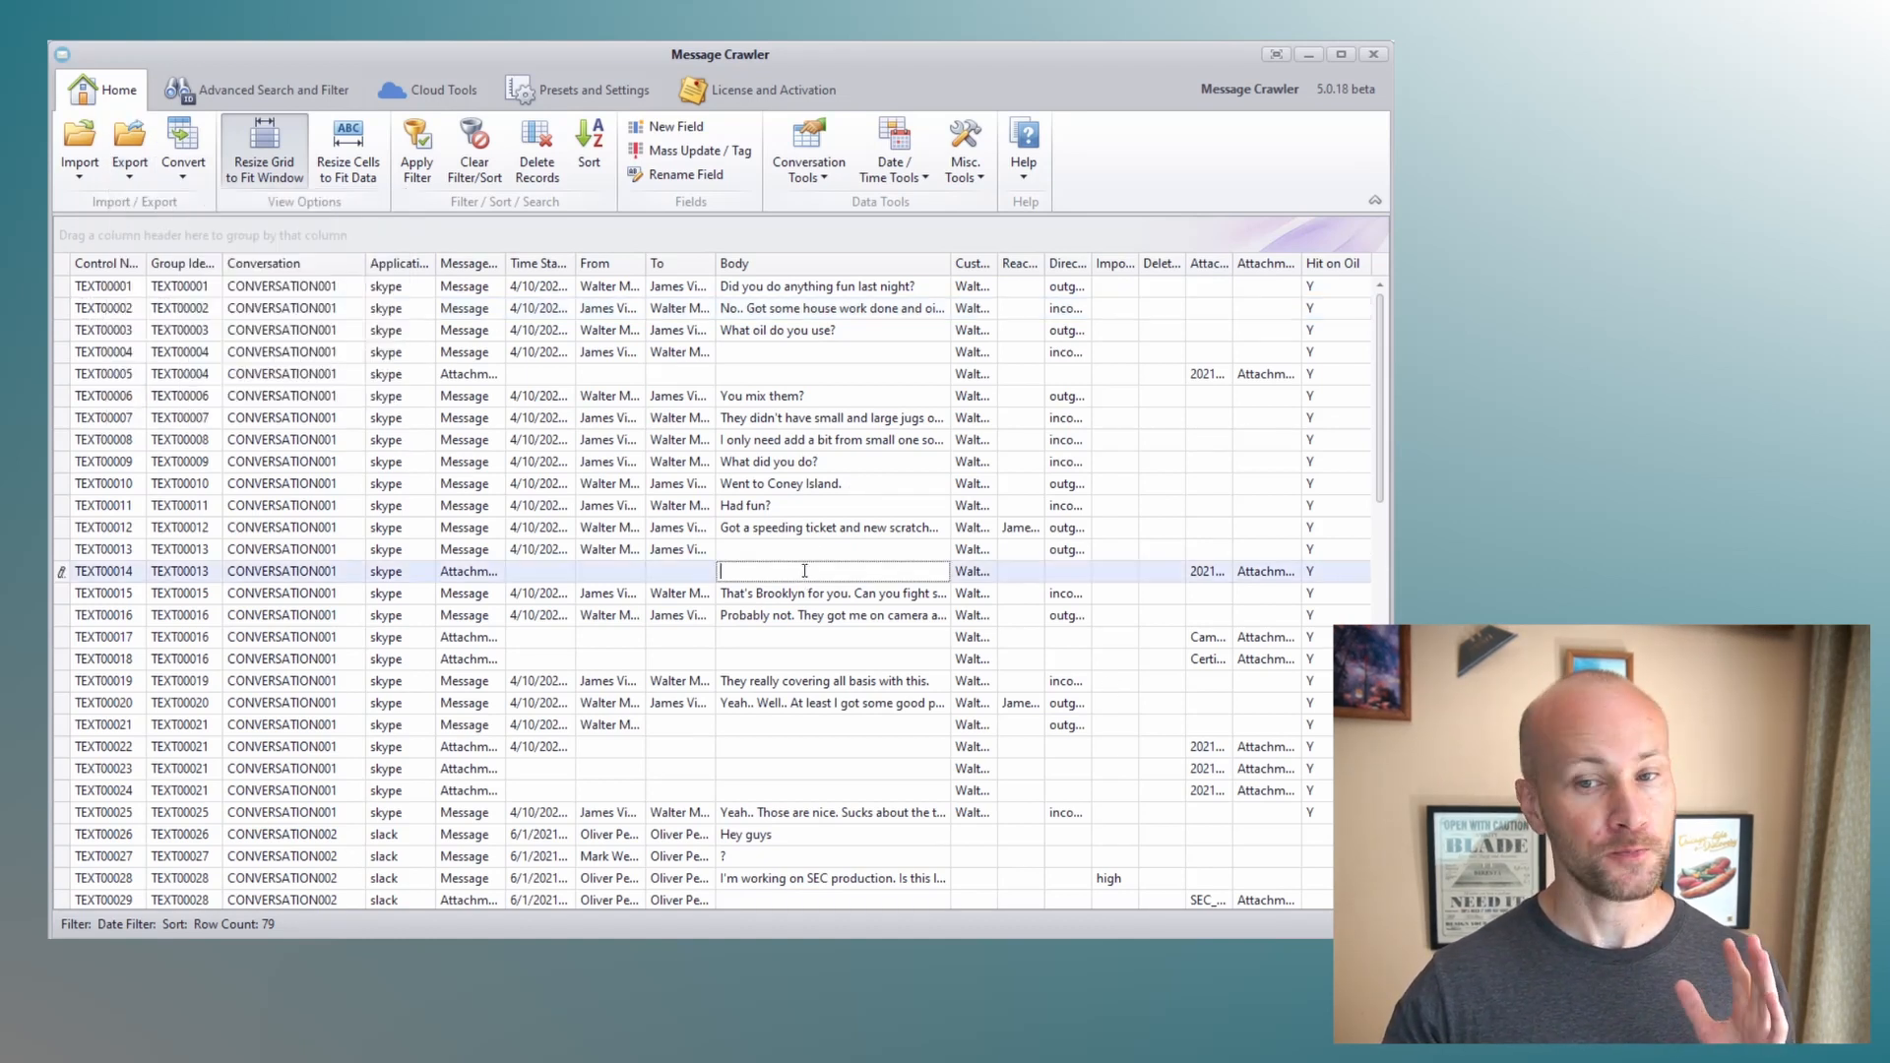